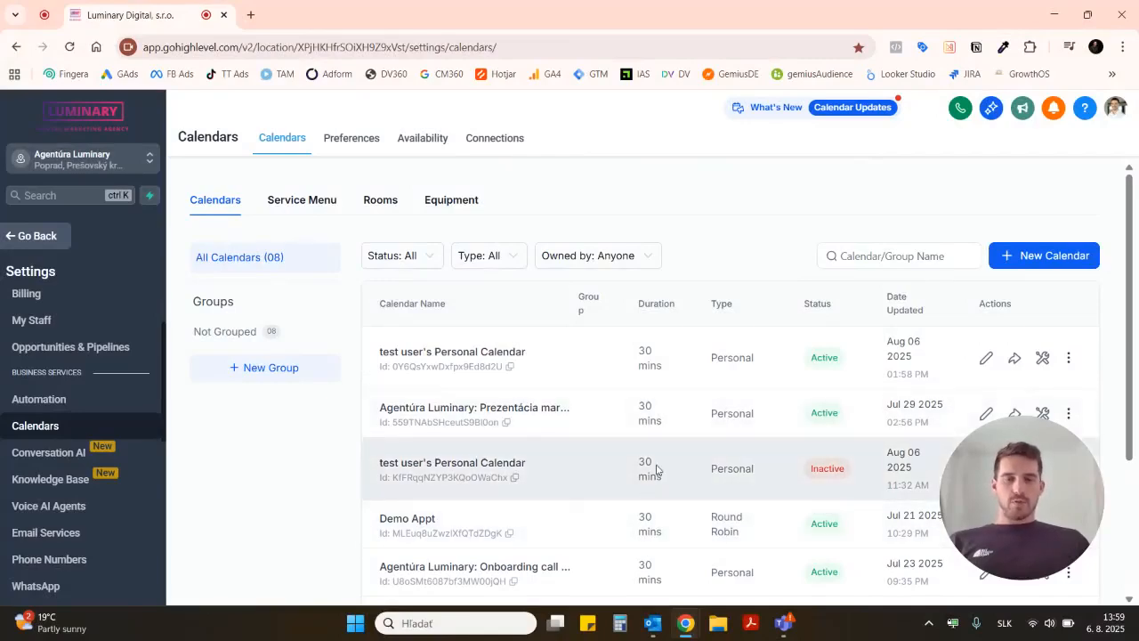
# Step: Look over the calendar list and open the calendar "Agentúra Luminary: Prezentácia marketingového softvéru" for editing
pyautogui.scroll(-1, 656, 469)
pyautogui.scroll(-2, 656, 469)
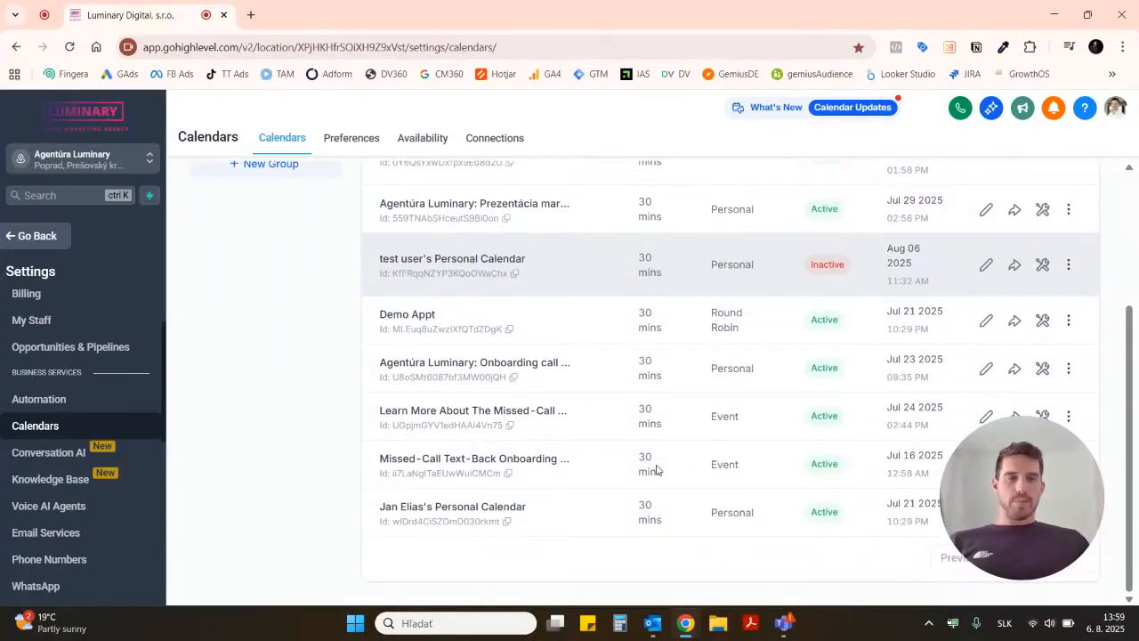
pyautogui.scroll(3, 656, 469)
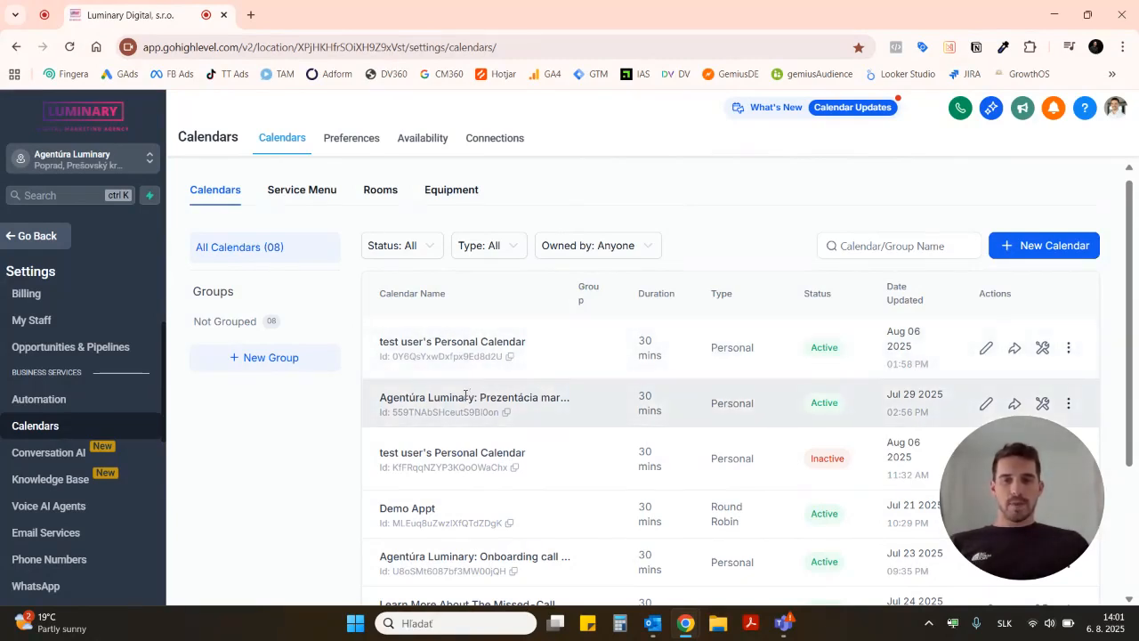
pyautogui.click(986, 407)
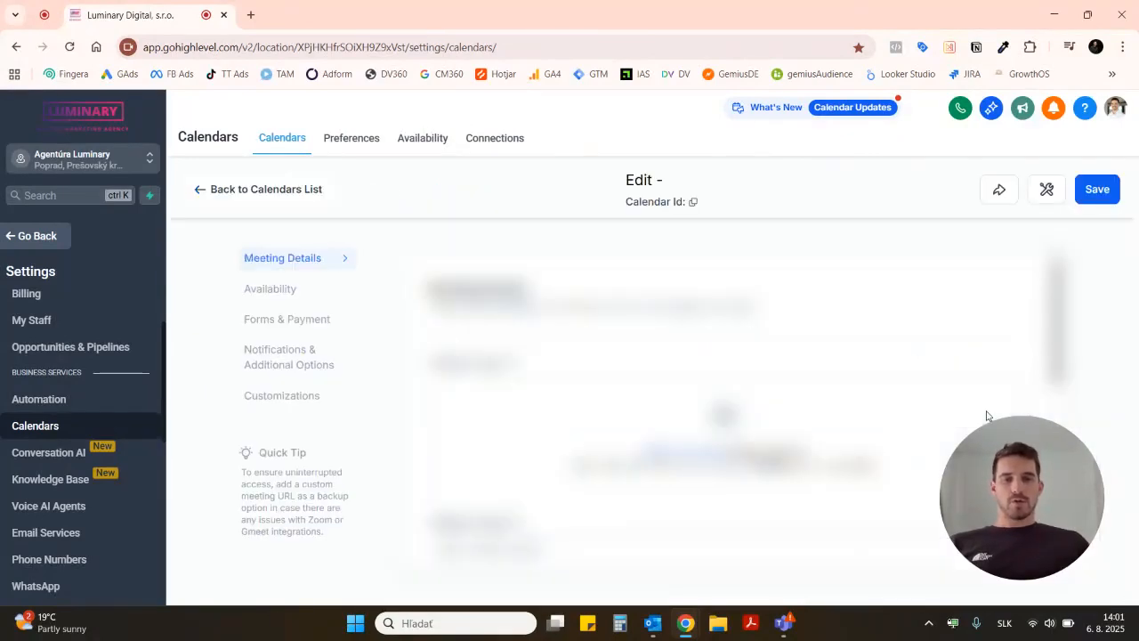
# Step: Examine the calendar logo, calendar name and description settings in the meeting details
pyautogui.scroll(-2, 987, 416)
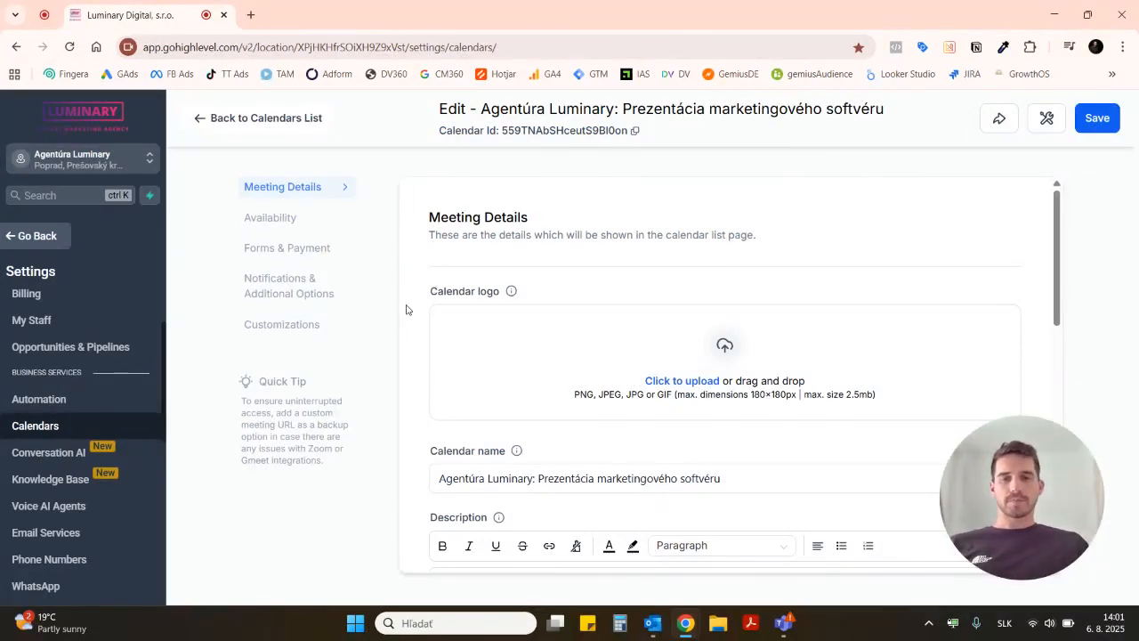
pyautogui.scroll(-1, 406, 308)
pyautogui.scroll(-1, 406, 309)
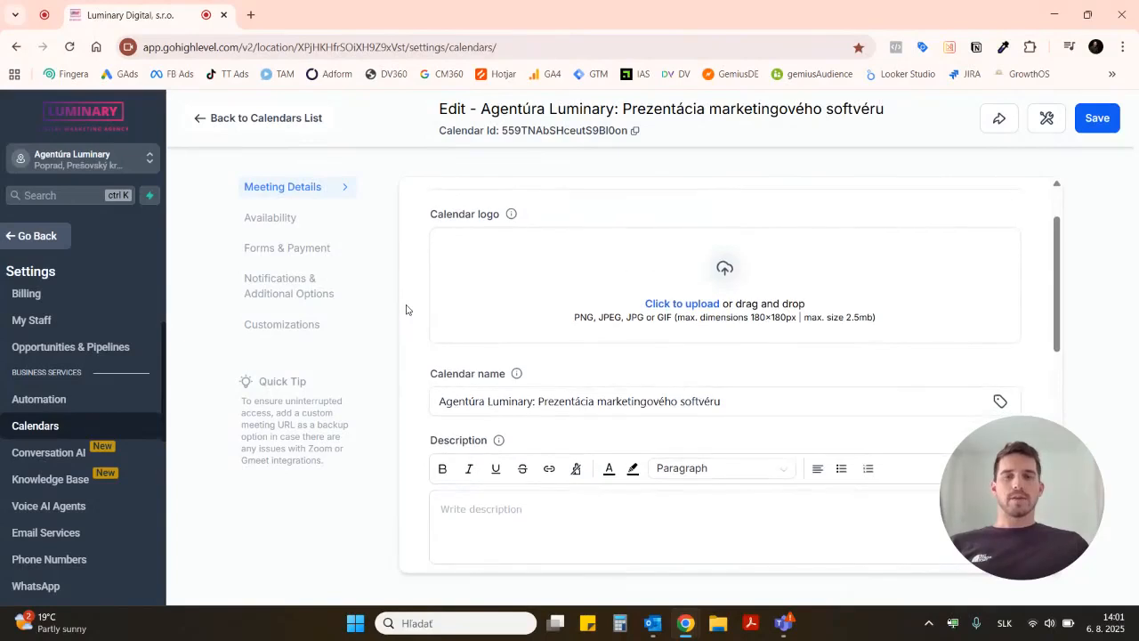
pyautogui.scroll(-1, 406, 309)
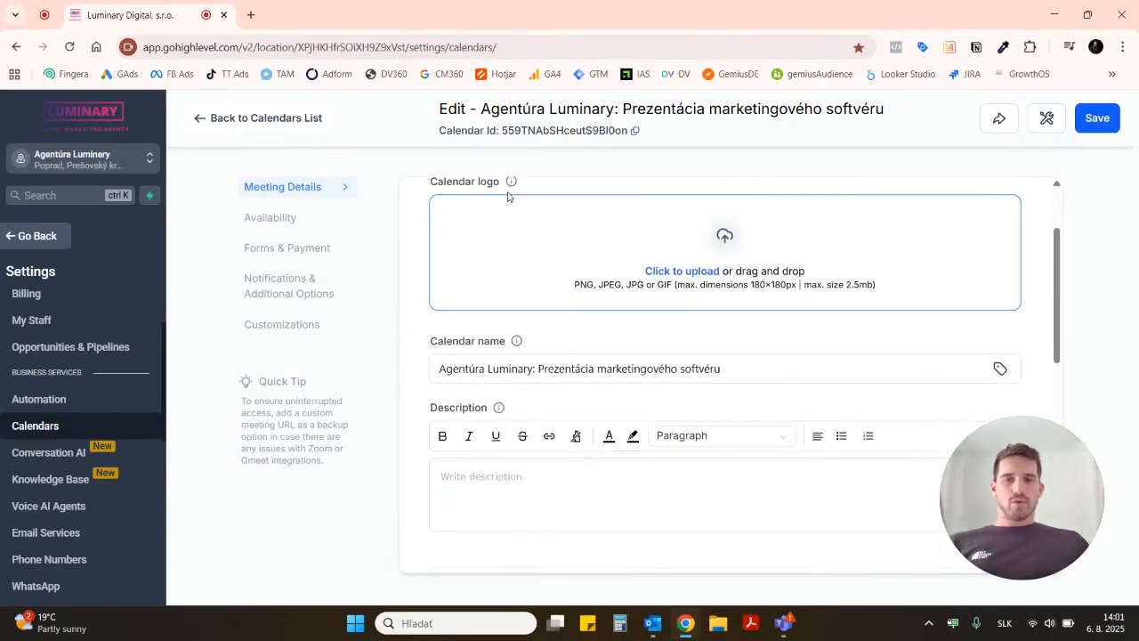
pyautogui.scroll(3, 409, 268)
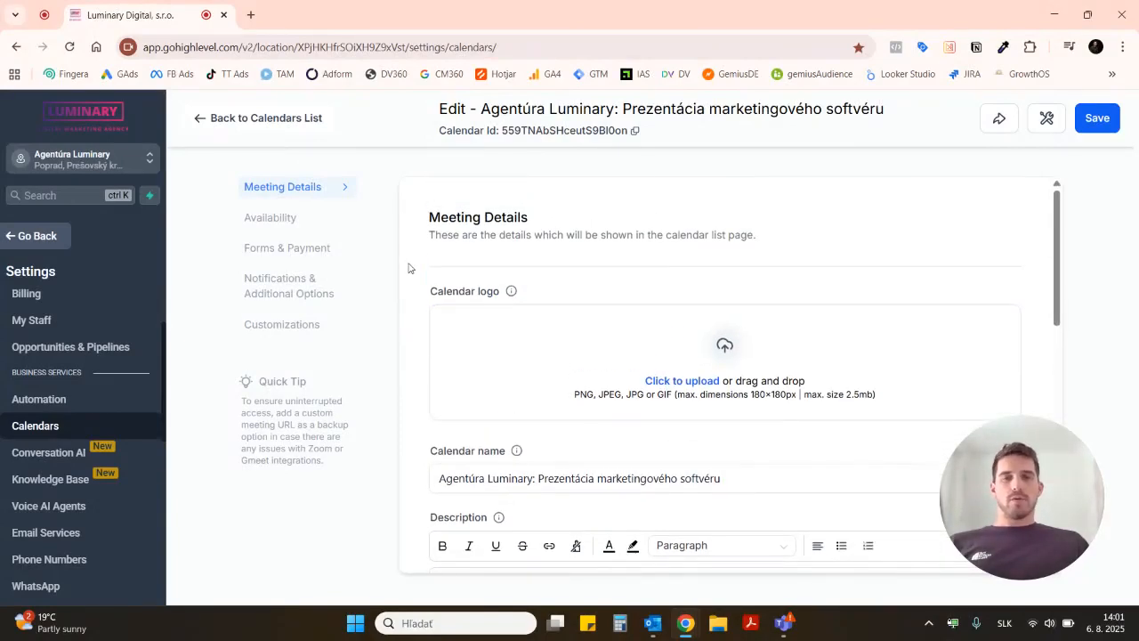
pyautogui.scroll(-4, 407, 268)
pyautogui.scroll(-2, 407, 268)
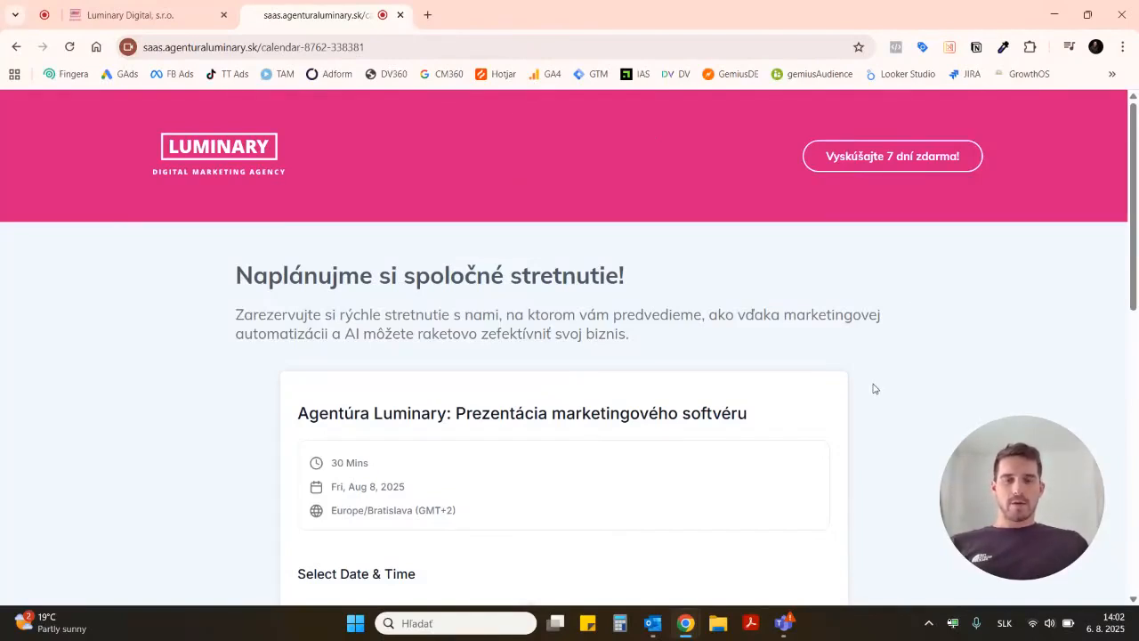
# Step: Examine the public booking page down to its date and time selection and return to the calendar settings
pyautogui.scroll(-1, 873, 388)
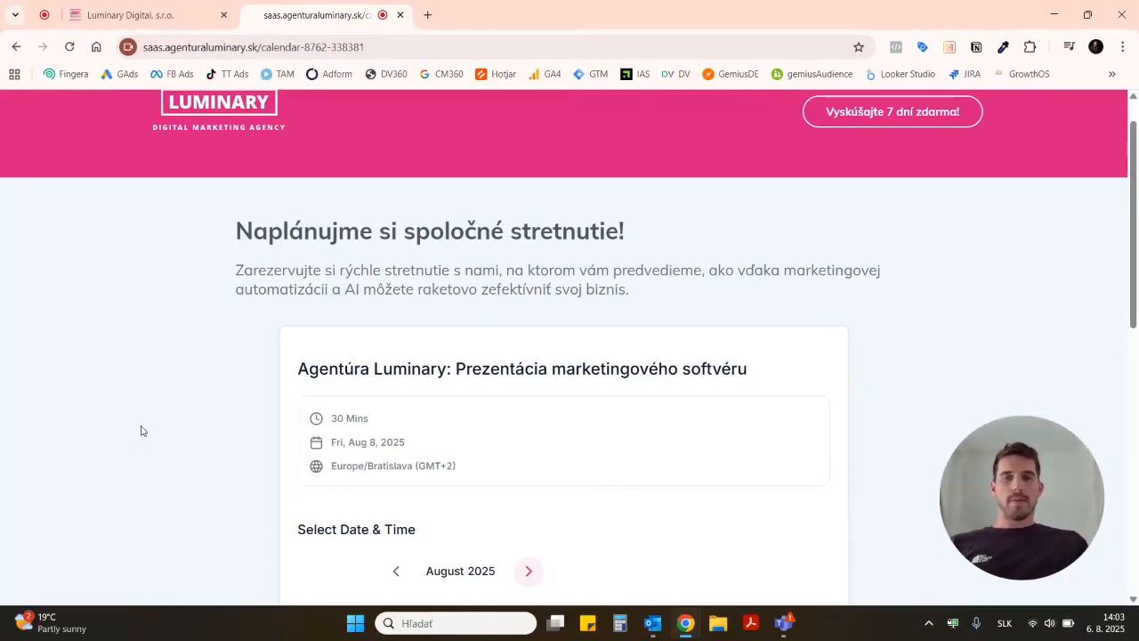
pyautogui.scroll(-3, 140, 431)
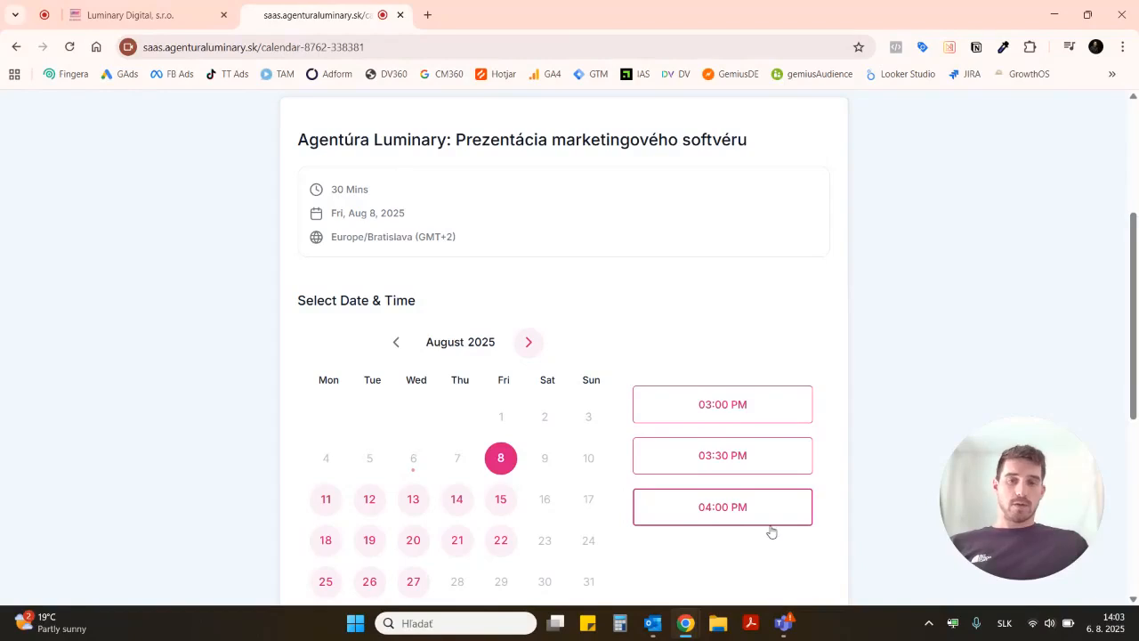
pyautogui.hotkey('ctrl', 'Tab')
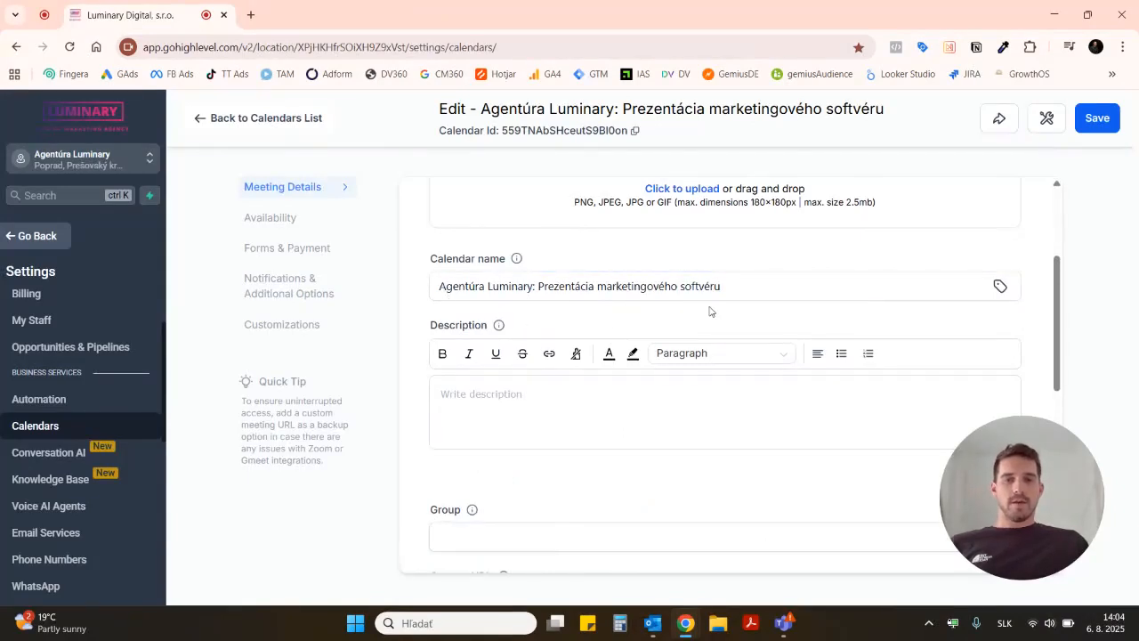
# Step: Examine the calendar's group, custom URL and meeting invite title, including the title's fixed text and contact name variable
pyautogui.scroll(-2, 511, 310)
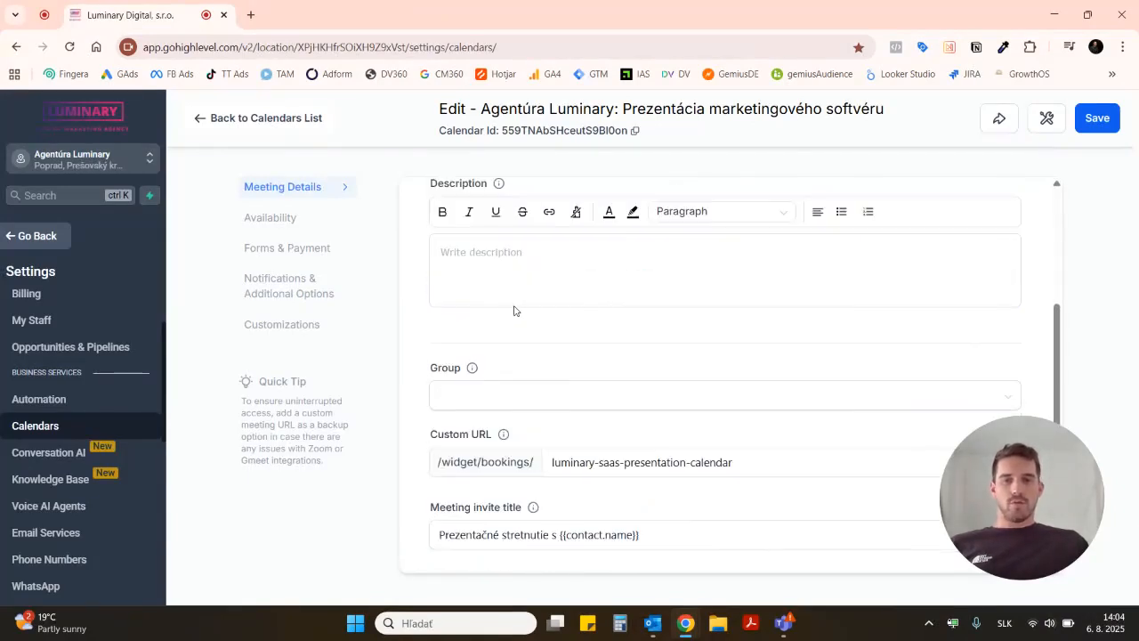
pyautogui.scroll(-1, 626, 289)
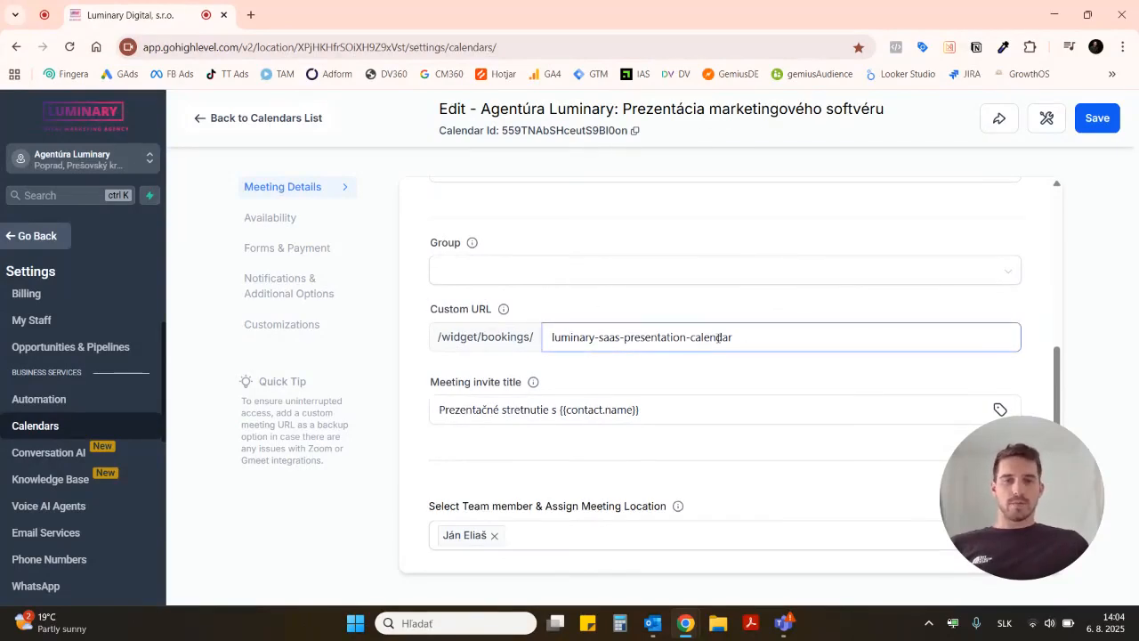
pyautogui.scroll(-1, 761, 382)
pyautogui.scroll(-2, 761, 381)
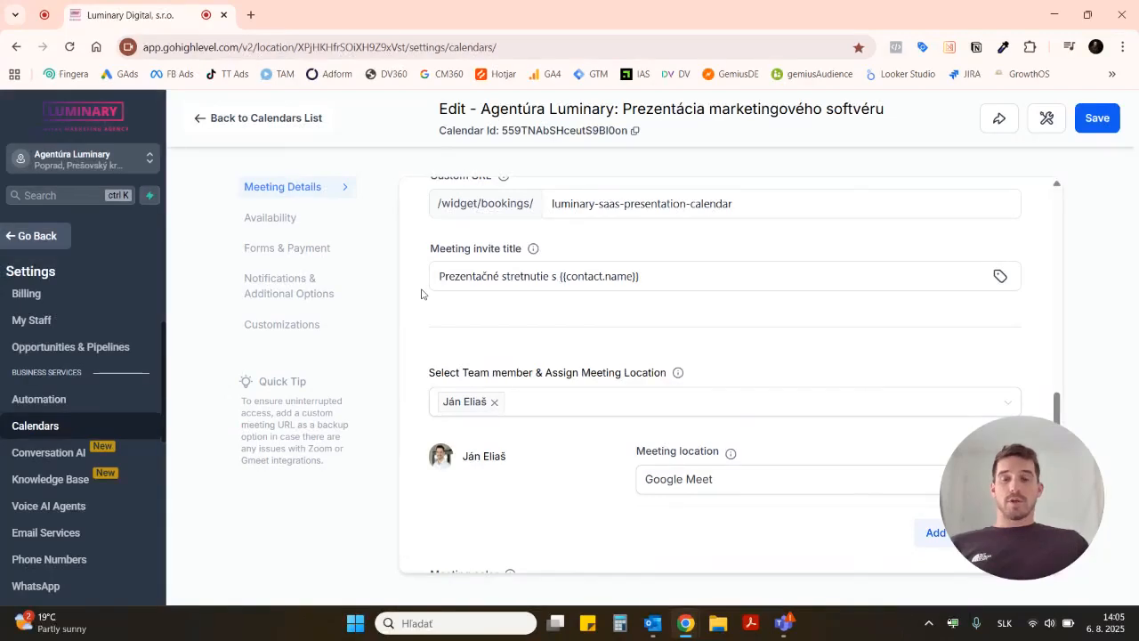
pyautogui.click(459, 282)
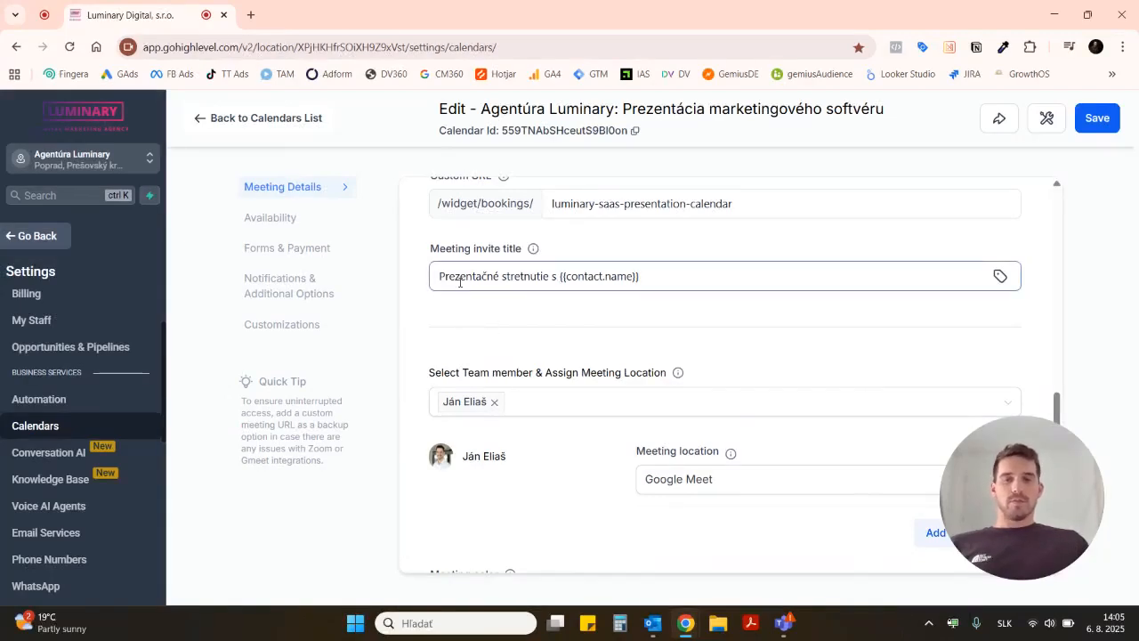
pyautogui.doubleClick(460, 281)
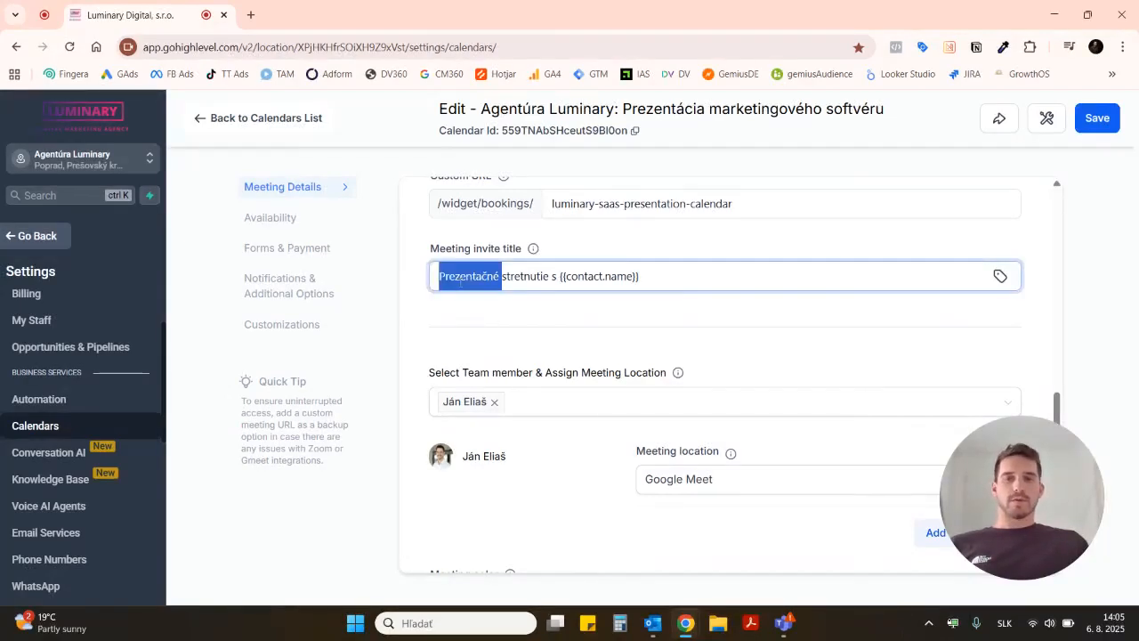
pyautogui.click(430, 322)
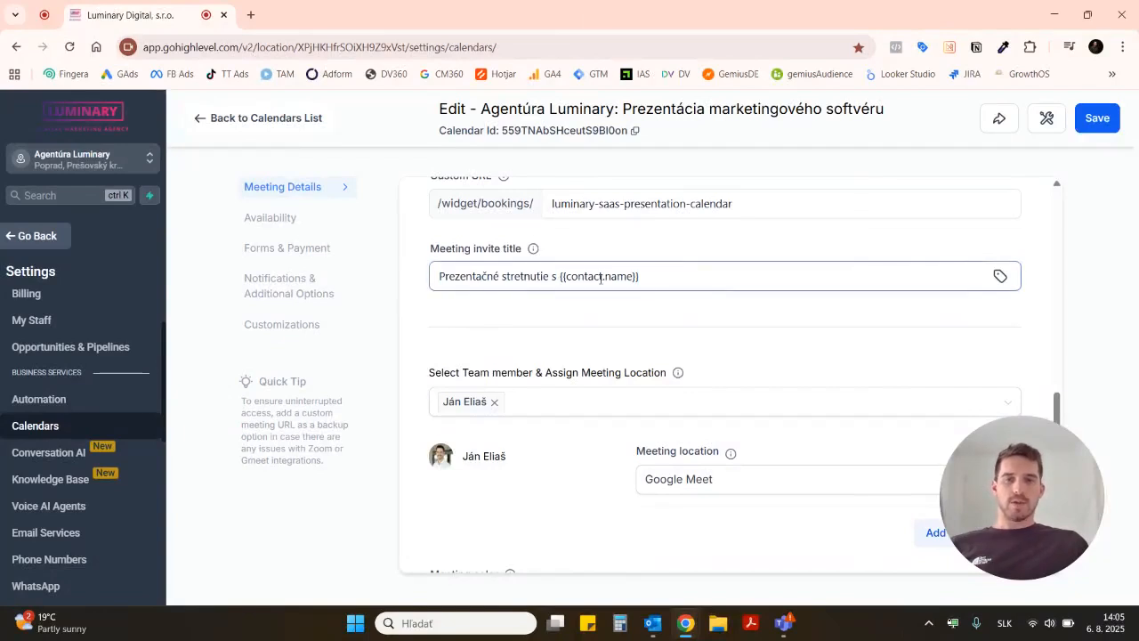
# Step: Examine the assigned team member, meeting location and meeting color settings
pyautogui.scroll(-1, 409, 317)
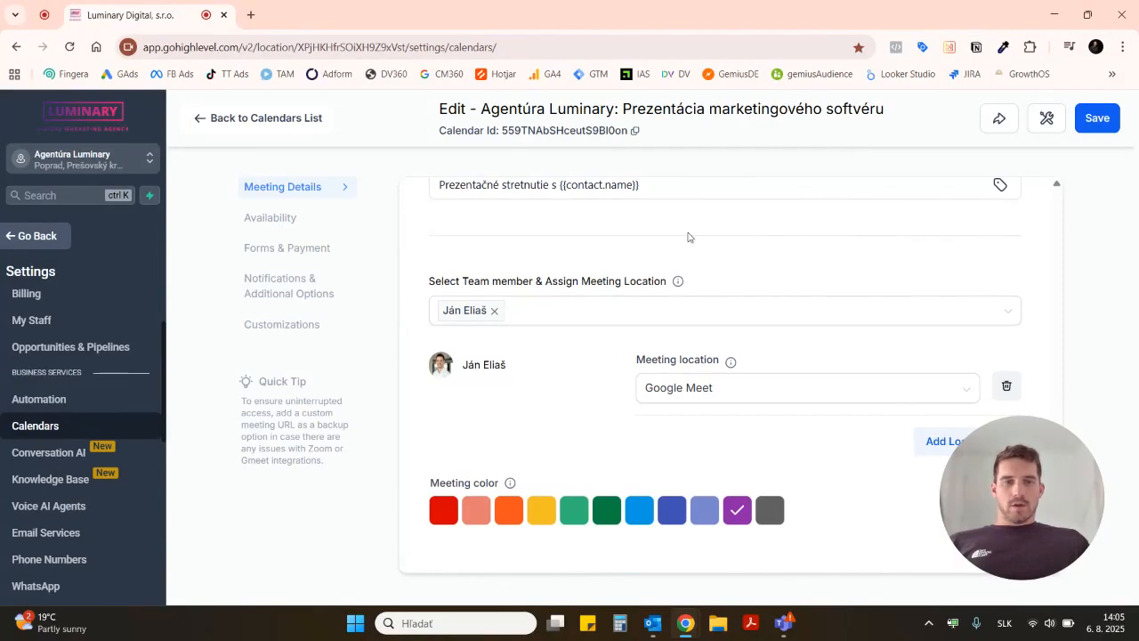
pyautogui.click(534, 317)
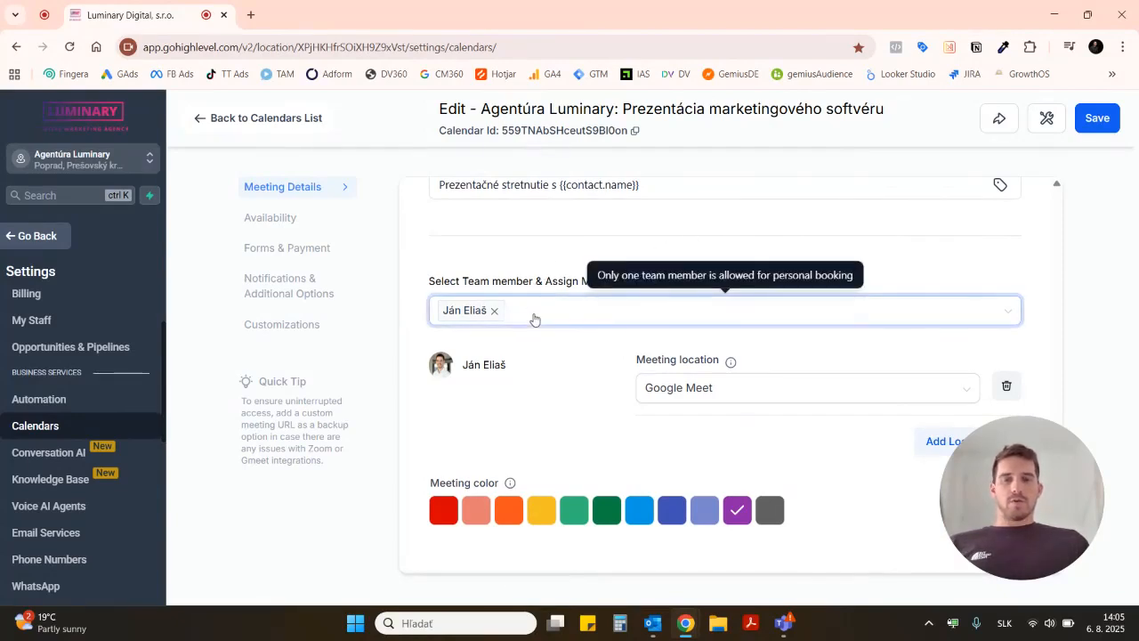
pyautogui.click(420, 404)
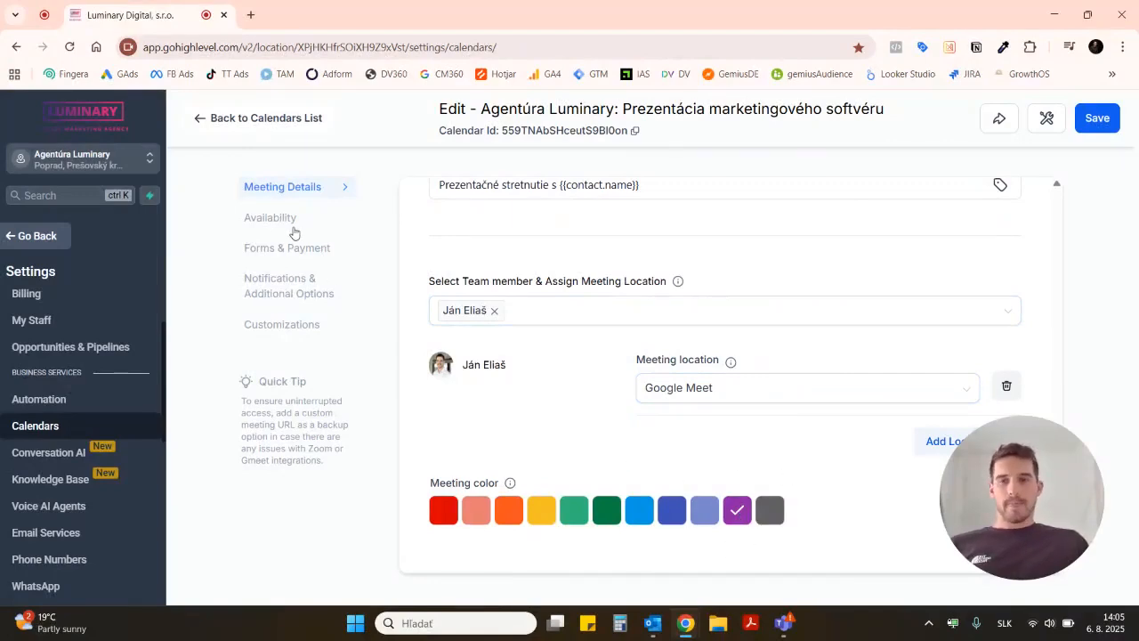
# Step: Open the calendar's availability settings and examine the weekly available hours for each day
pyautogui.click(277, 226)
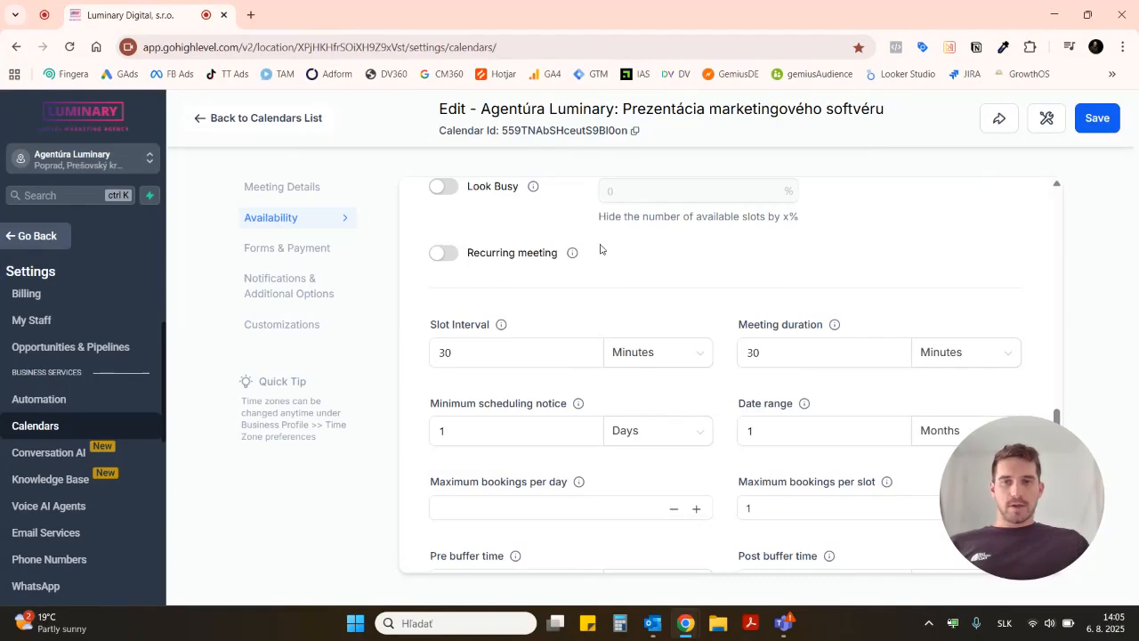
pyautogui.scroll(10, 598, 249)
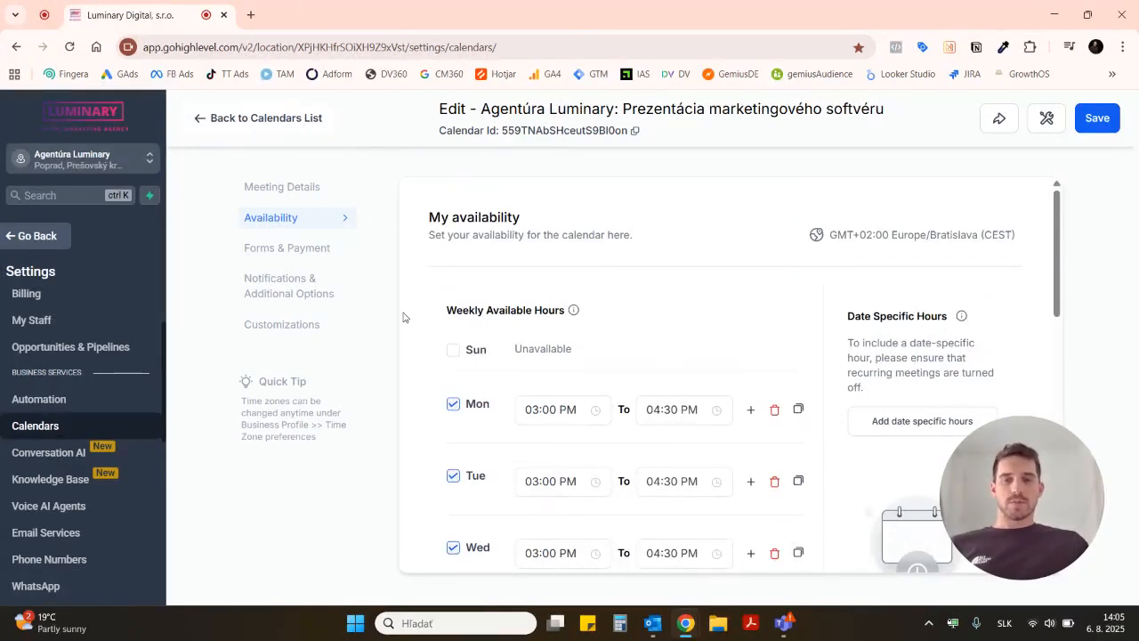
pyautogui.scroll(-1, 403, 317)
pyautogui.click(575, 348)
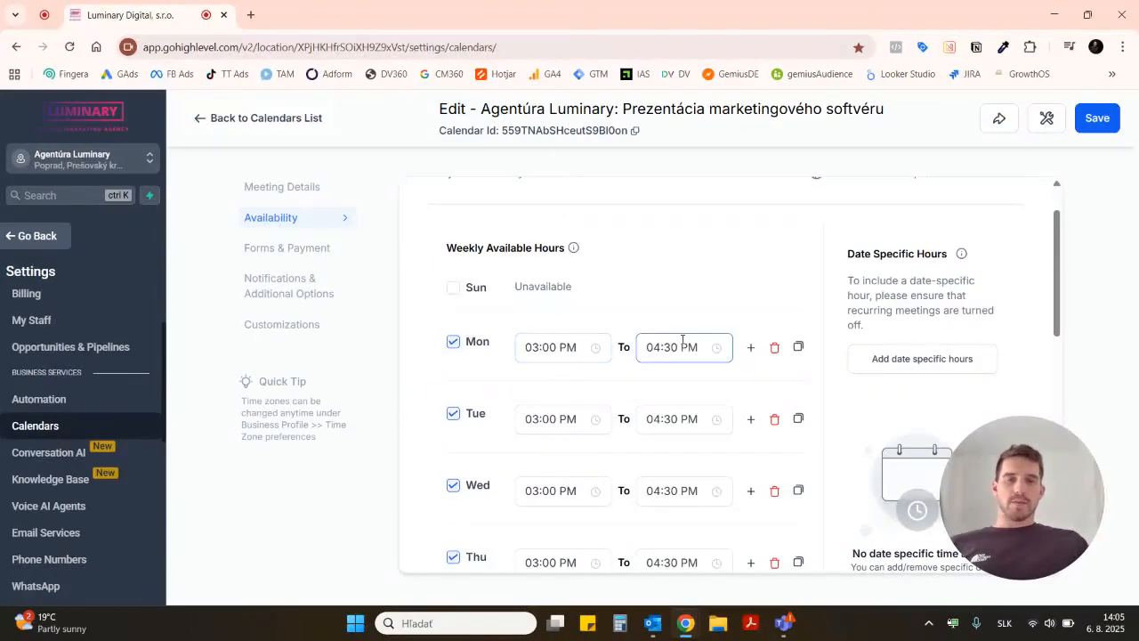
pyautogui.scroll(-2, 400, 385)
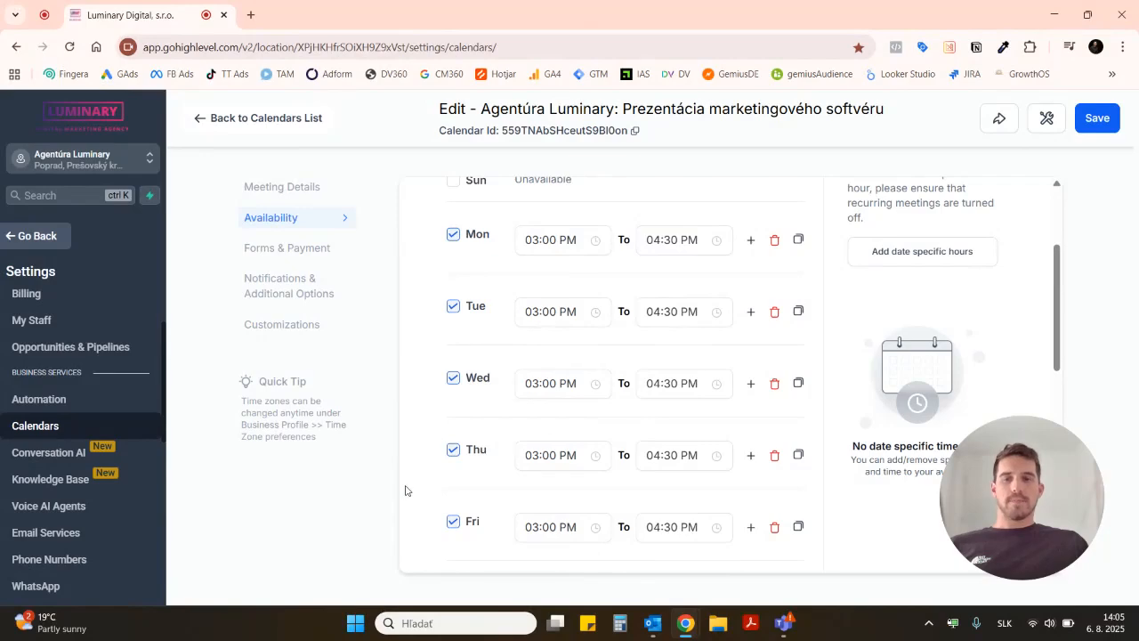
# Step: Examine the availability booking rules: slot interval, meeting duration, minimum scheduling notice, date range and maximum bookings per slot
pyautogui.scroll(-2, 405, 490)
pyautogui.scroll(-5, 405, 490)
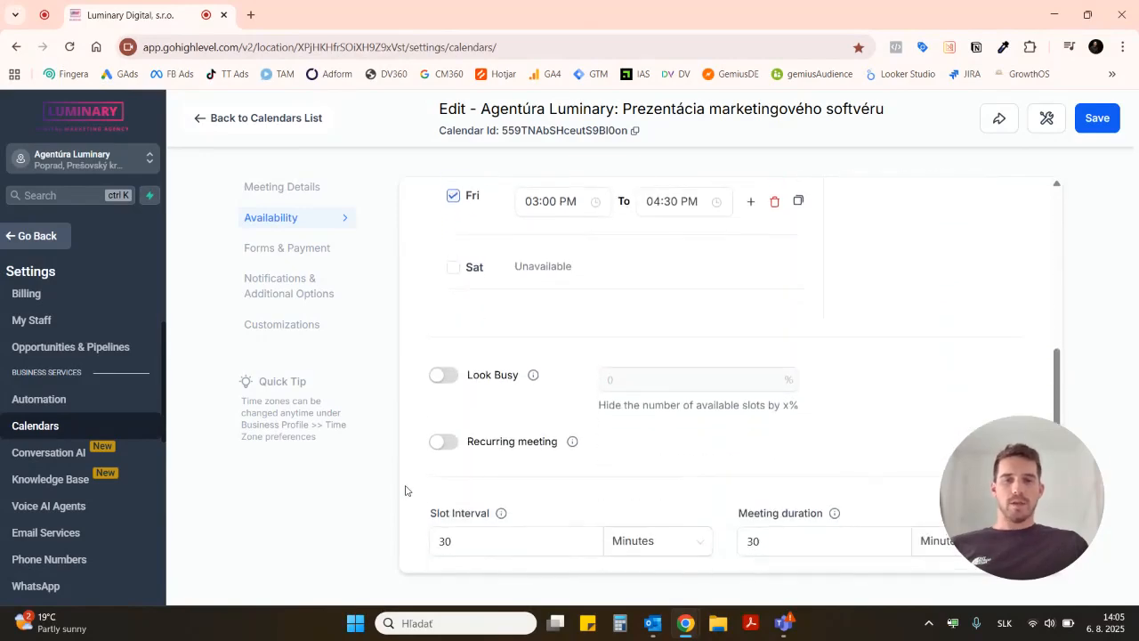
pyautogui.scroll(-4, 405, 490)
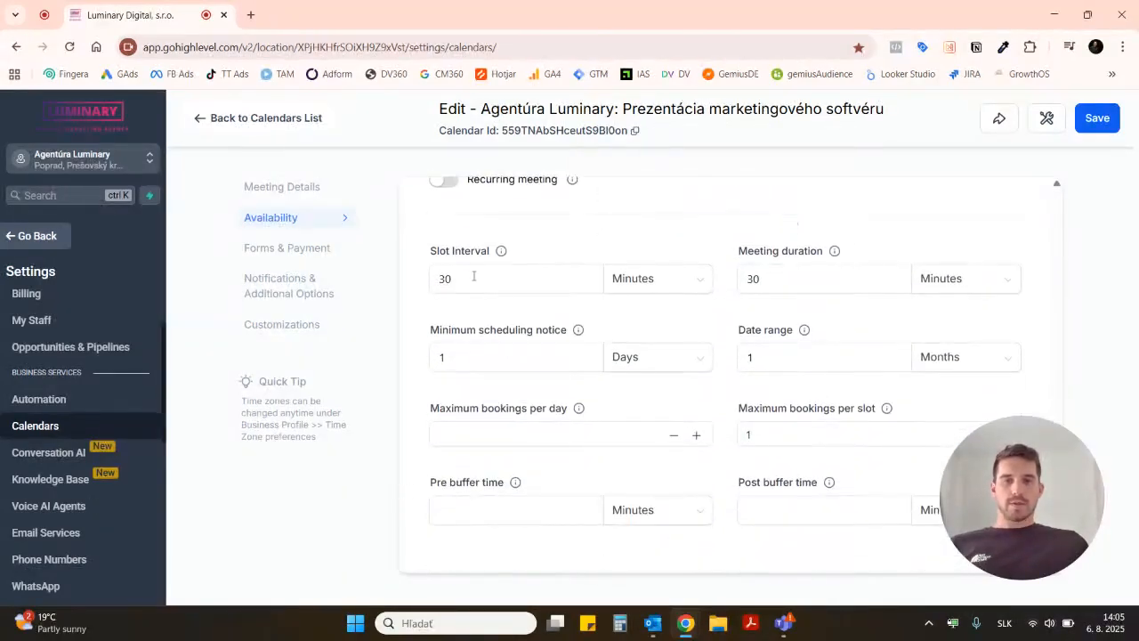
pyautogui.click(456, 279)
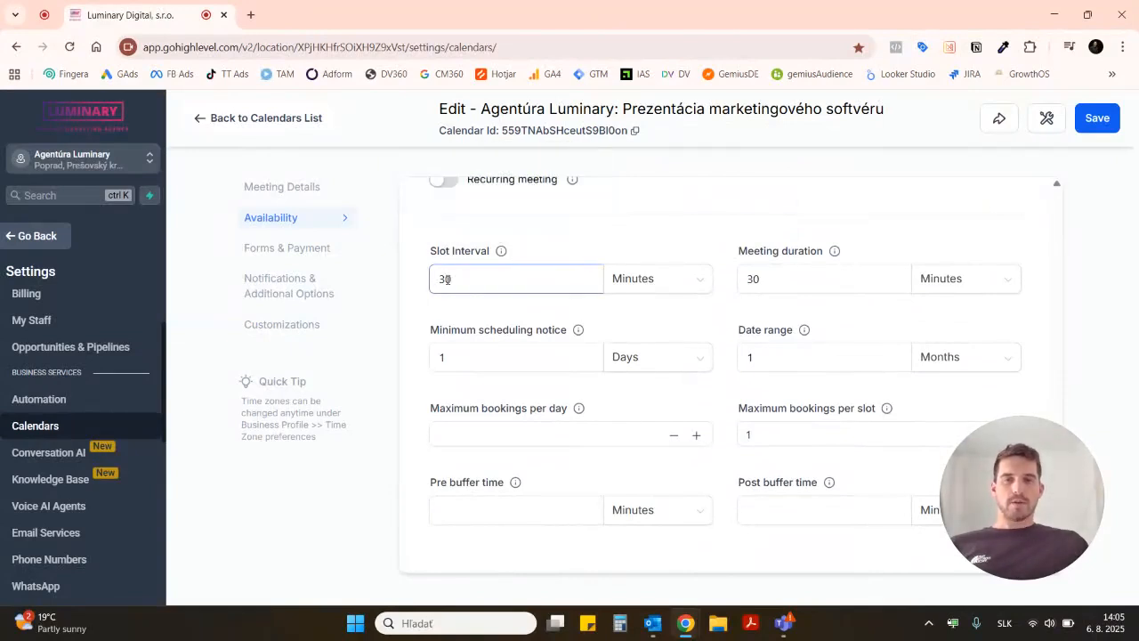
pyautogui.click(806, 273)
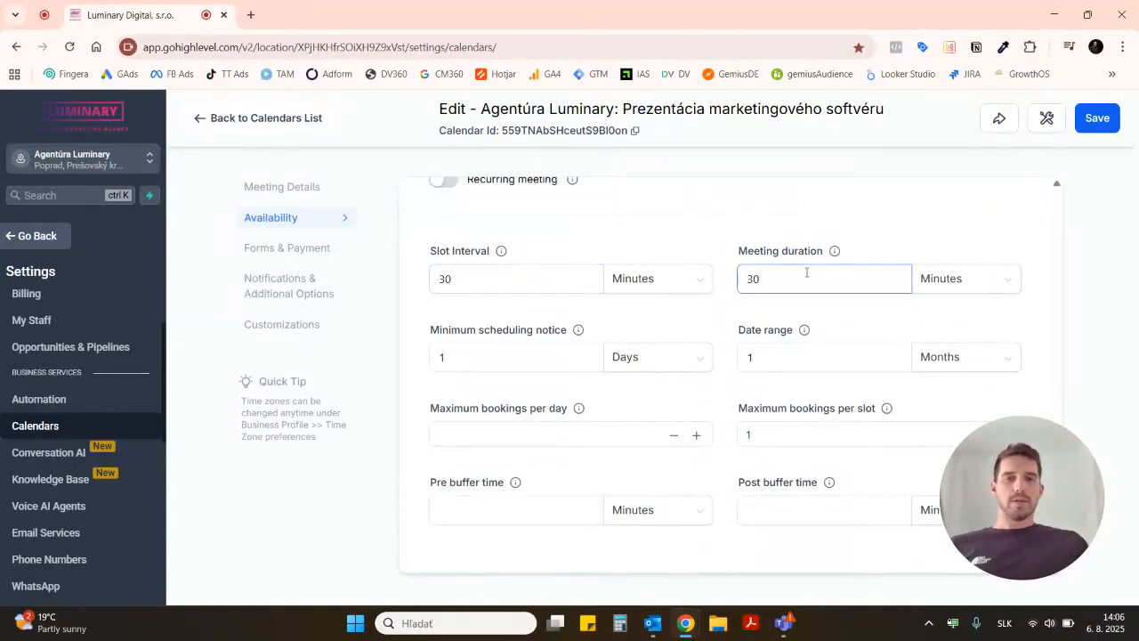
pyautogui.click(595, 344)
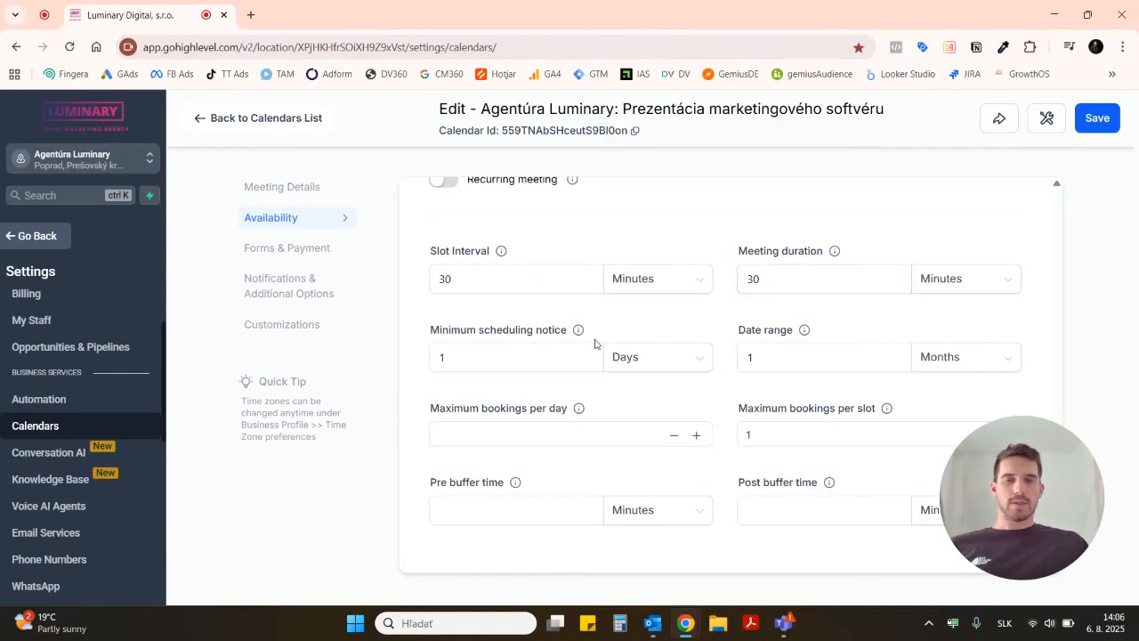
pyautogui.click(464, 359)
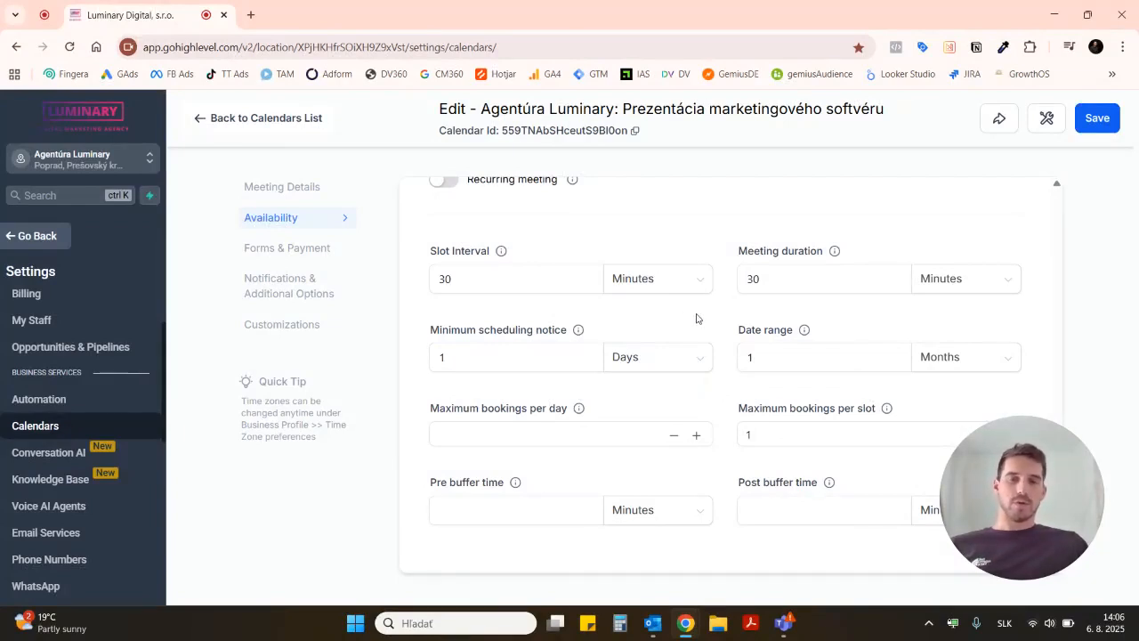
pyautogui.click(776, 366)
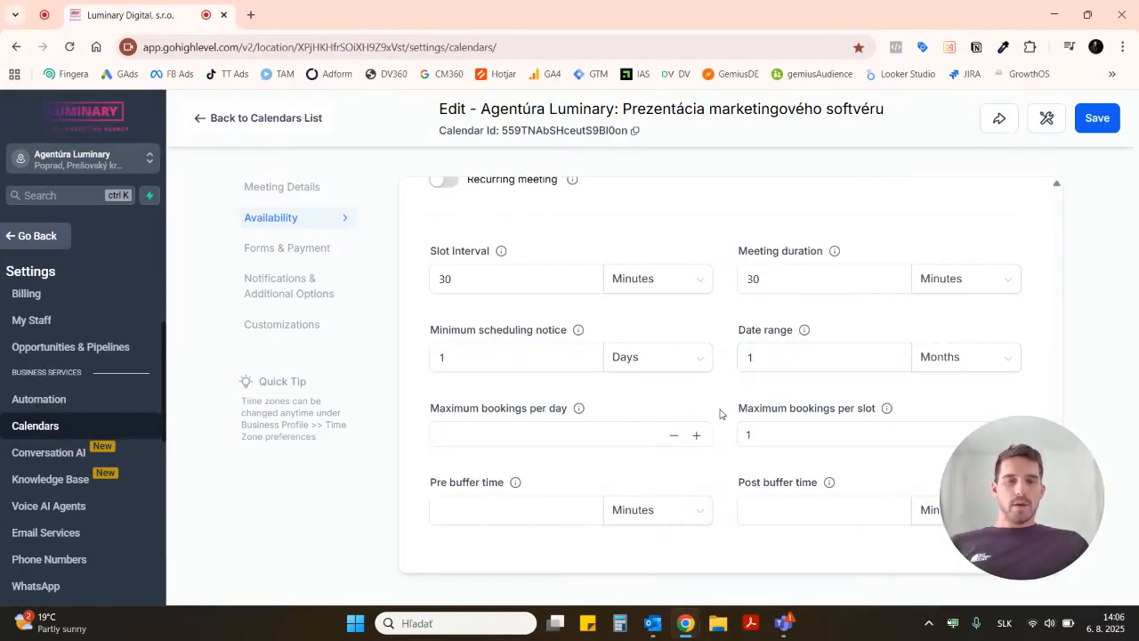
pyautogui.click(766, 433)
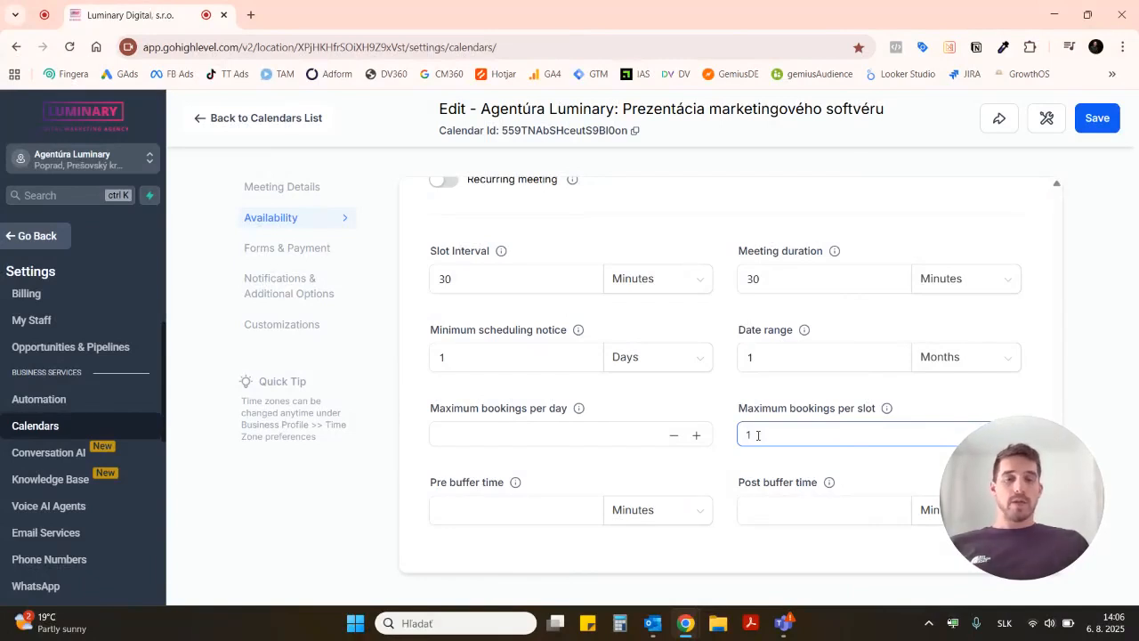
# Step: Open the calendar's forms and payment settings and examine the booking form, widget order, confirmation page, Meta pixel ID, auto-confirmation and payment options
pyautogui.click(294, 253)
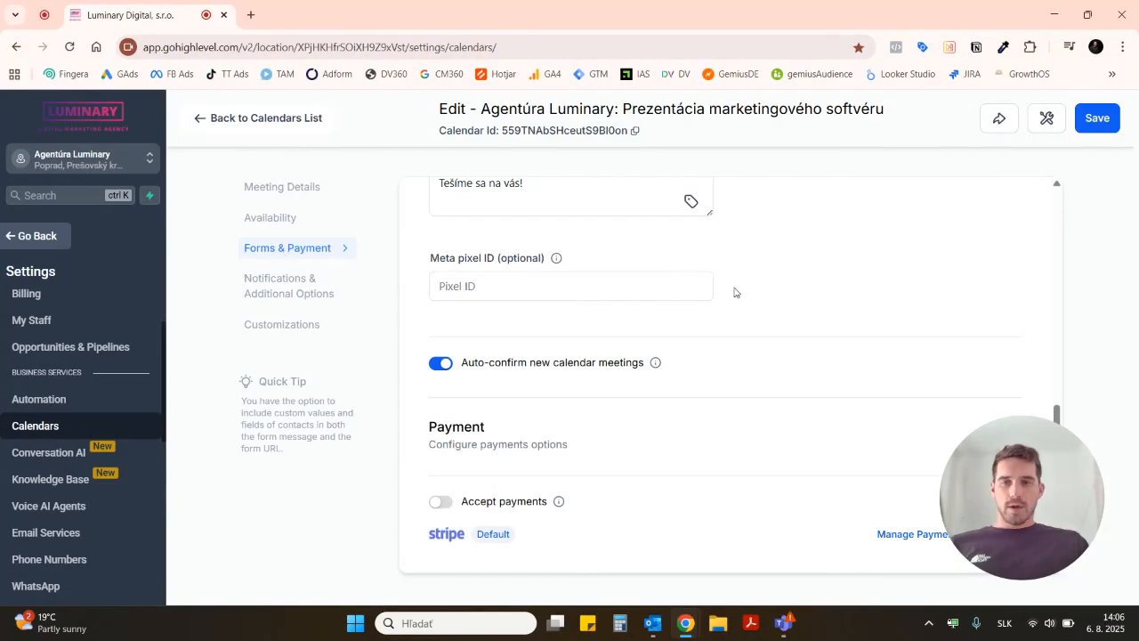
pyautogui.scroll(10, 902, 276)
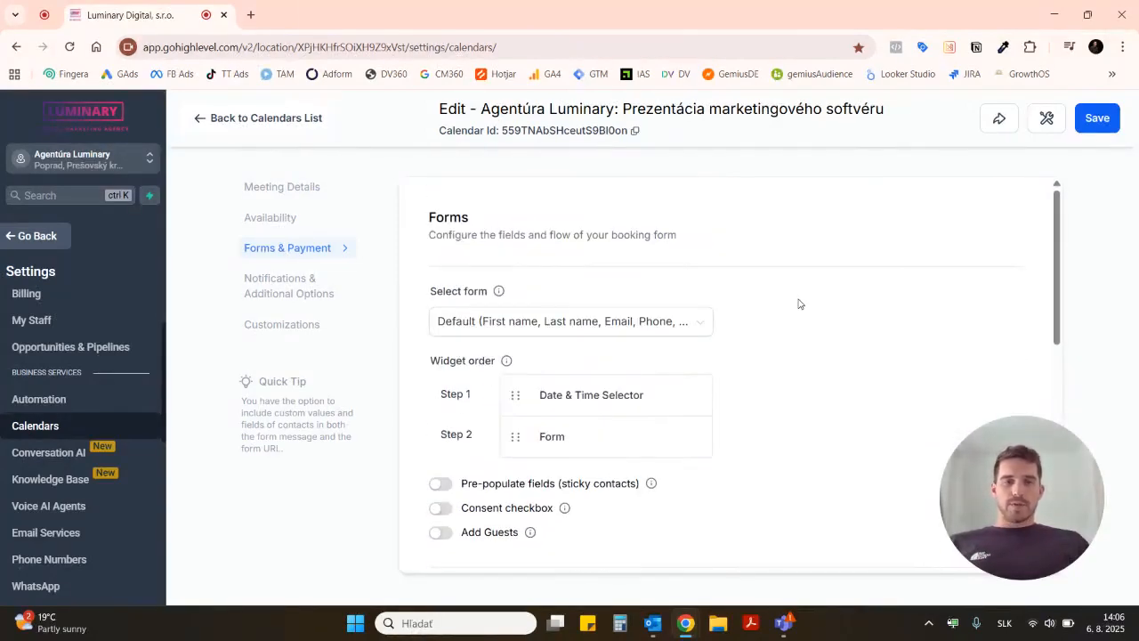
pyautogui.scroll(-1, 799, 304)
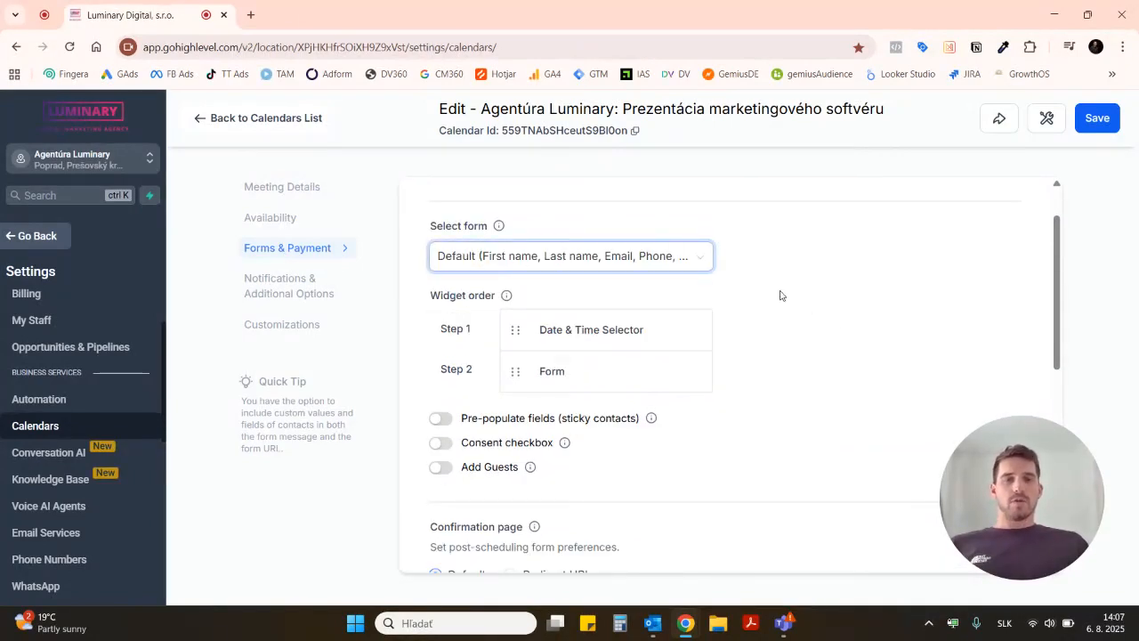
pyautogui.scroll(-4, 814, 364)
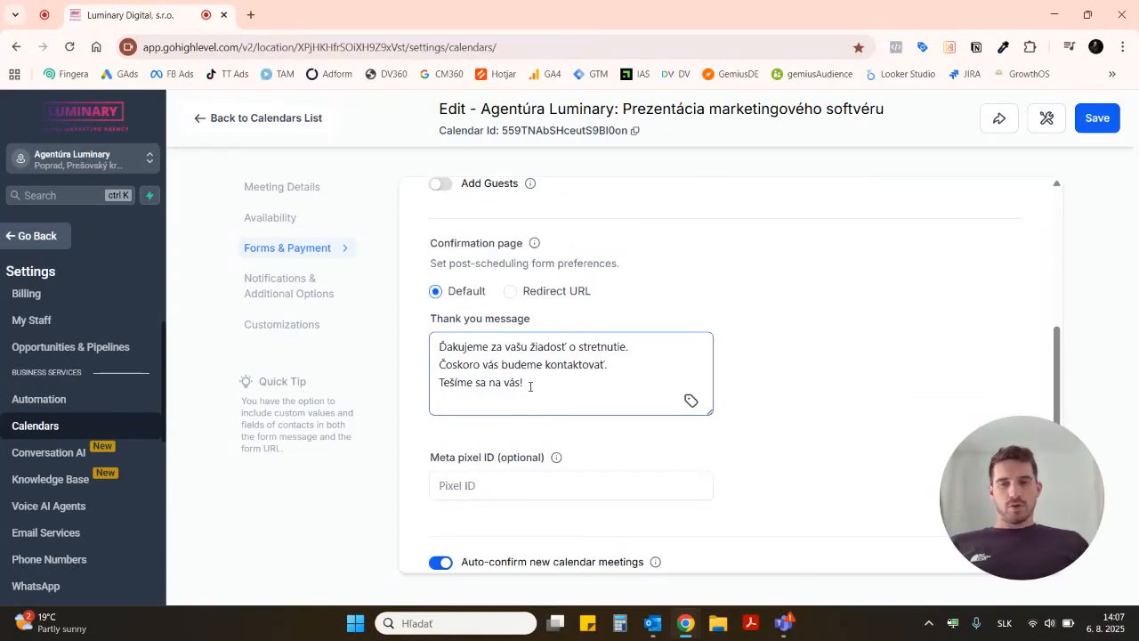
pyautogui.scroll(-1, 857, 348)
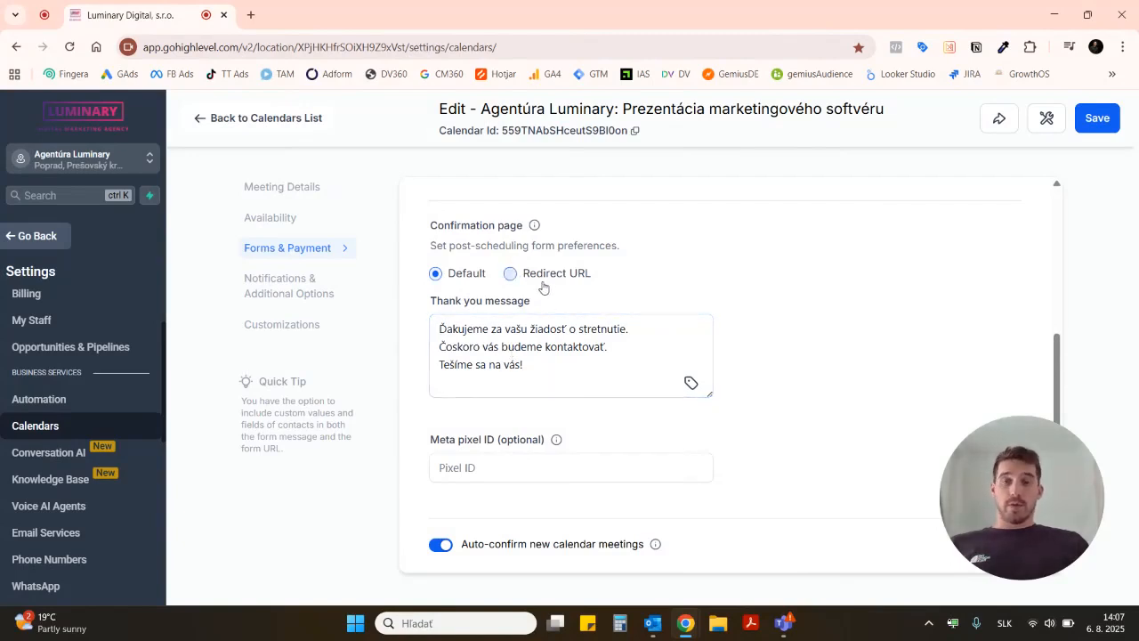
pyautogui.scroll(-2, 797, 337)
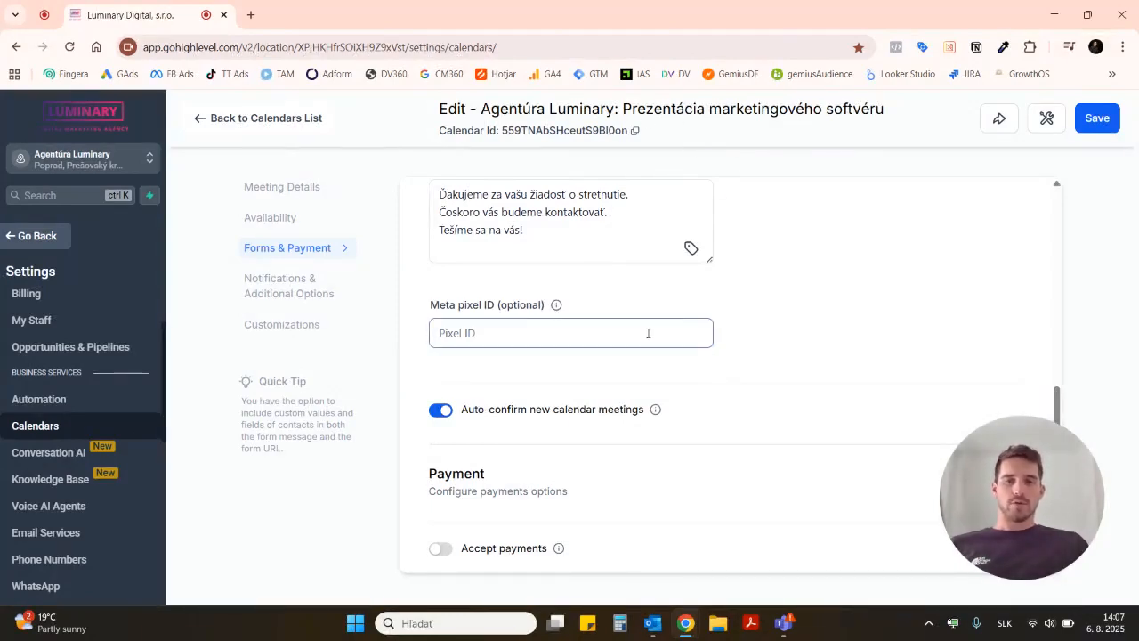
pyautogui.scroll(-1, 771, 352)
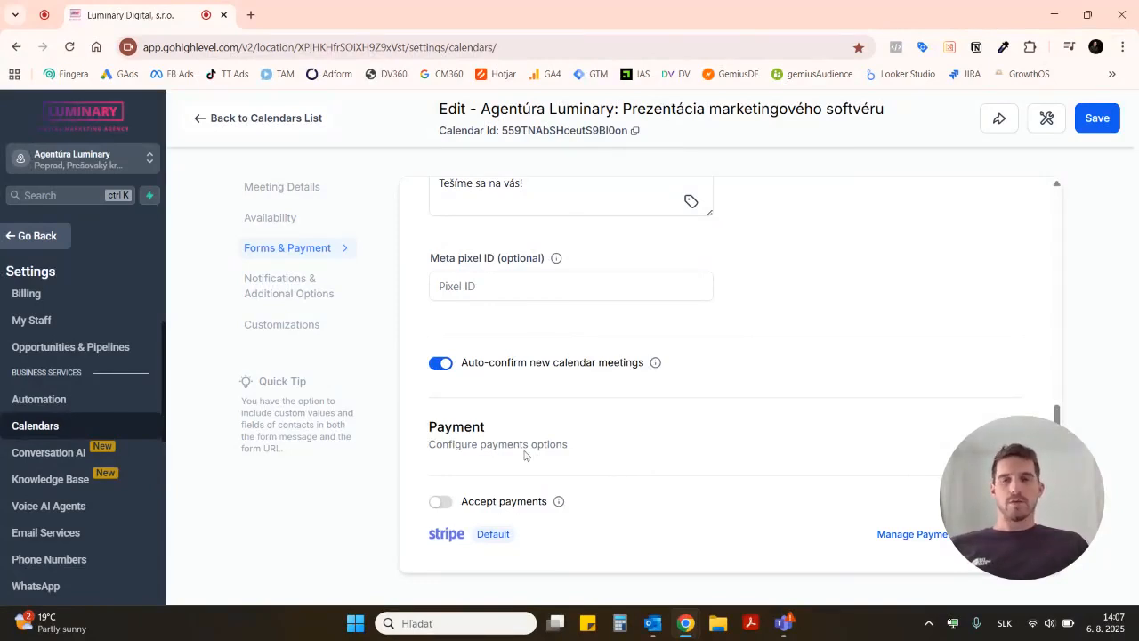
# Step: Open the calendar's notifications and additional options and examine the list of appointment notification types
pyautogui.click(291, 287)
pyautogui.scroll(5, 991, 279)
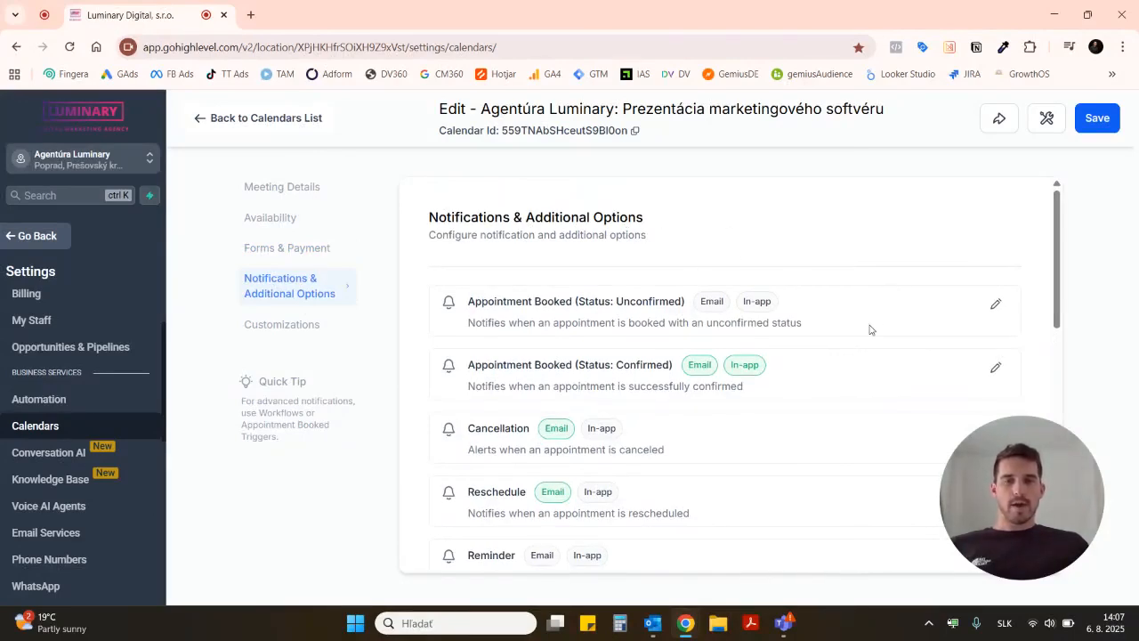
pyautogui.scroll(-1, 870, 329)
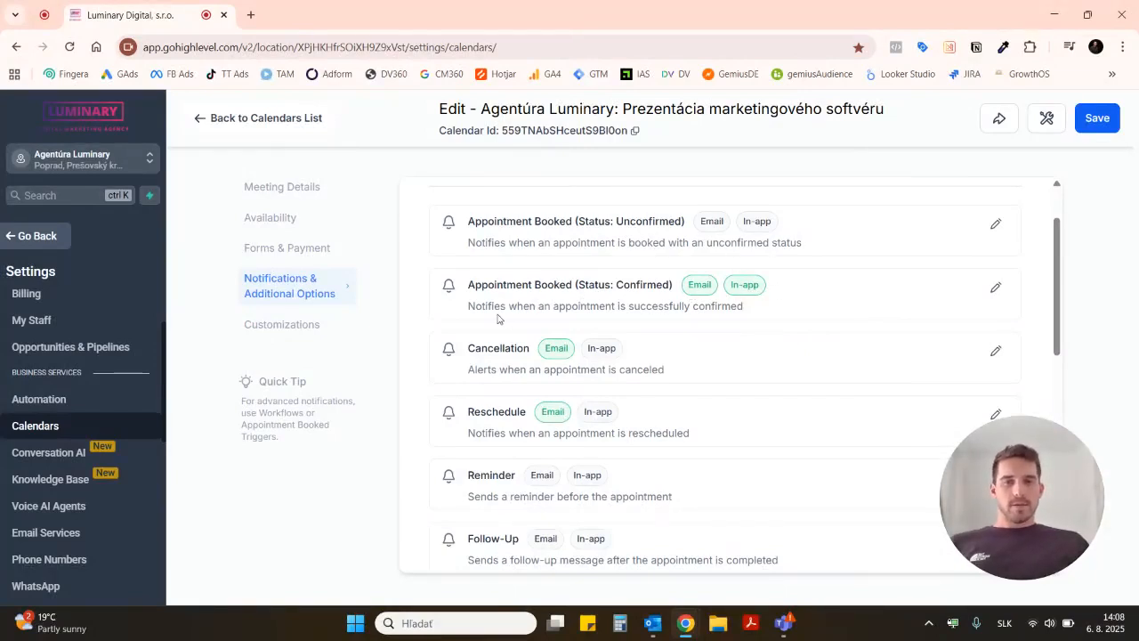
# Step: Open the notification for booked appointments with confirmed status and examine the assigned user's email subject and body
pyautogui.click(994, 288)
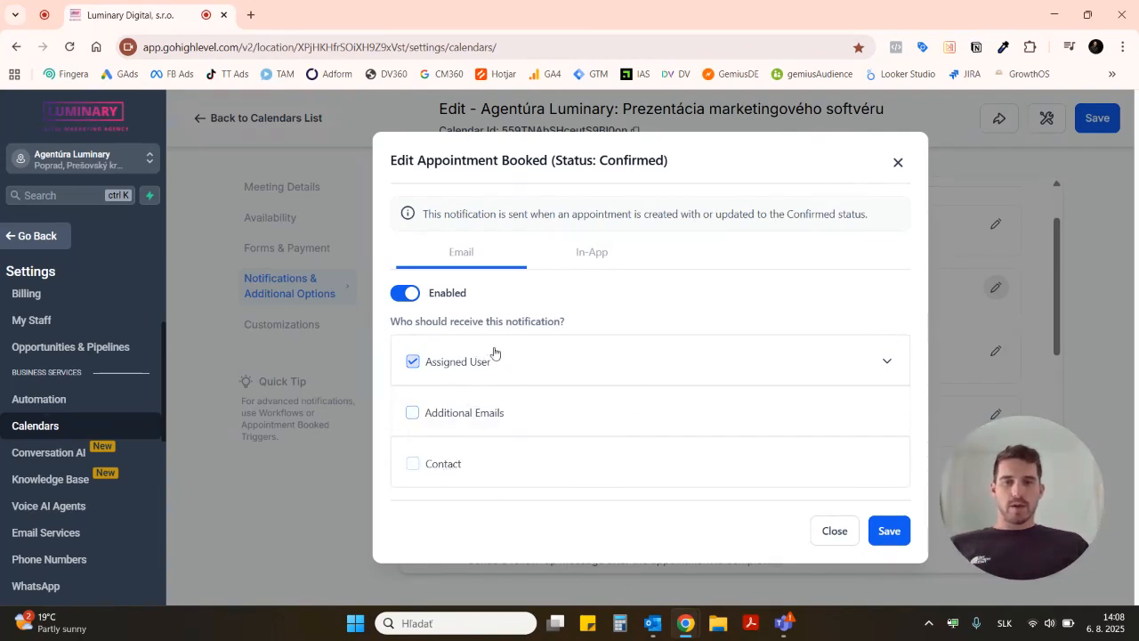
pyautogui.click(888, 363)
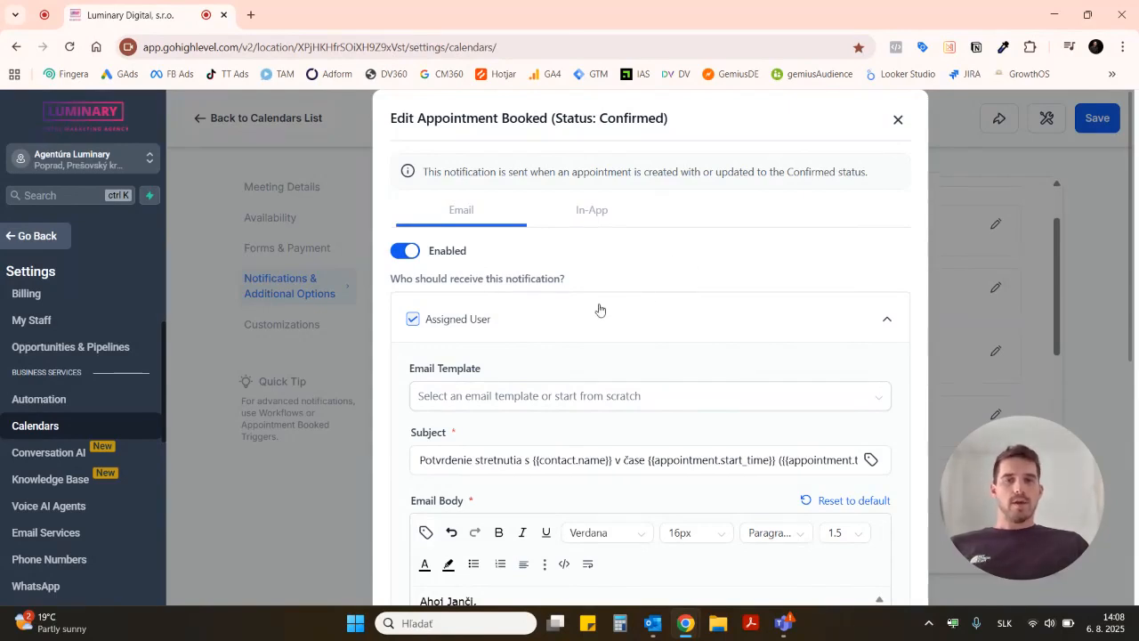
pyautogui.scroll(-1, 692, 278)
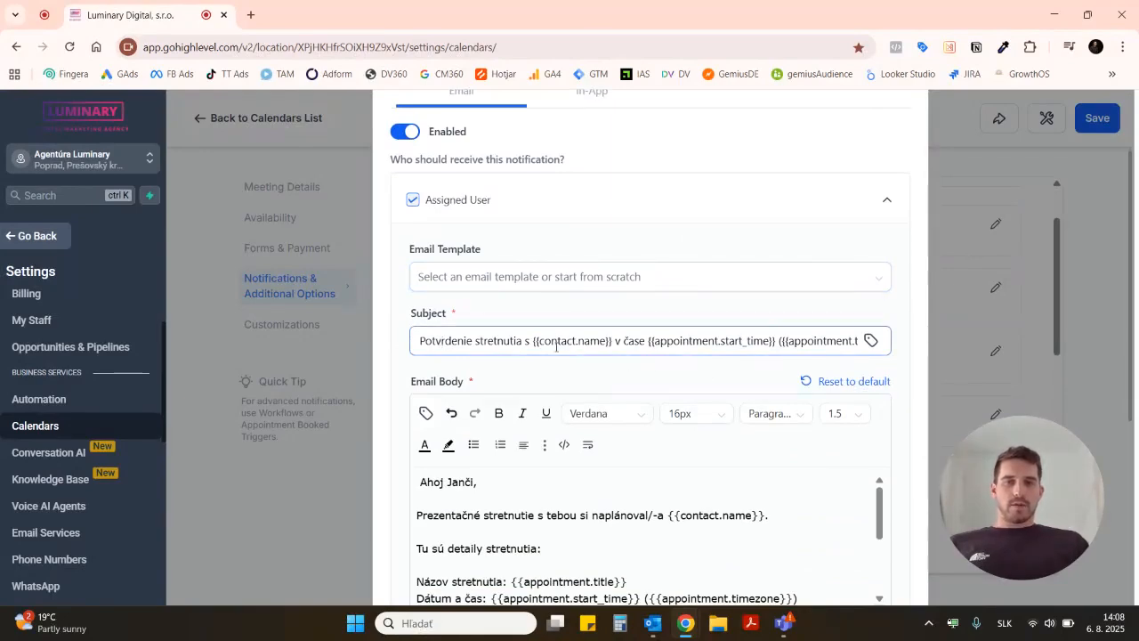
pyautogui.scroll(-3, 657, 485)
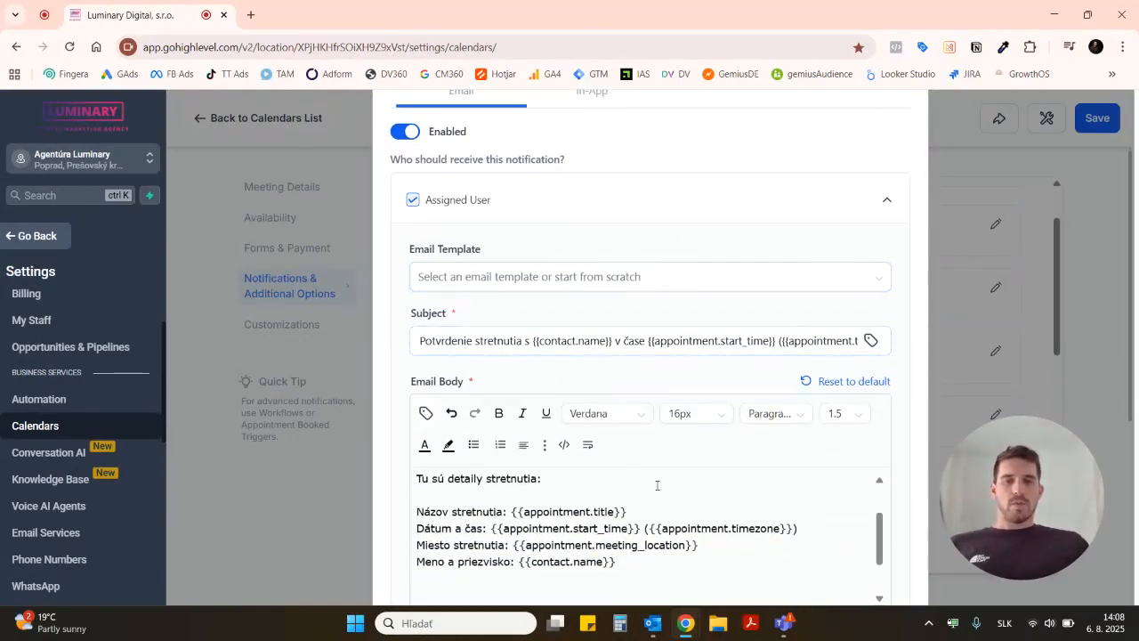
pyautogui.scroll(-2, 657, 485)
pyautogui.scroll(4, 691, 287)
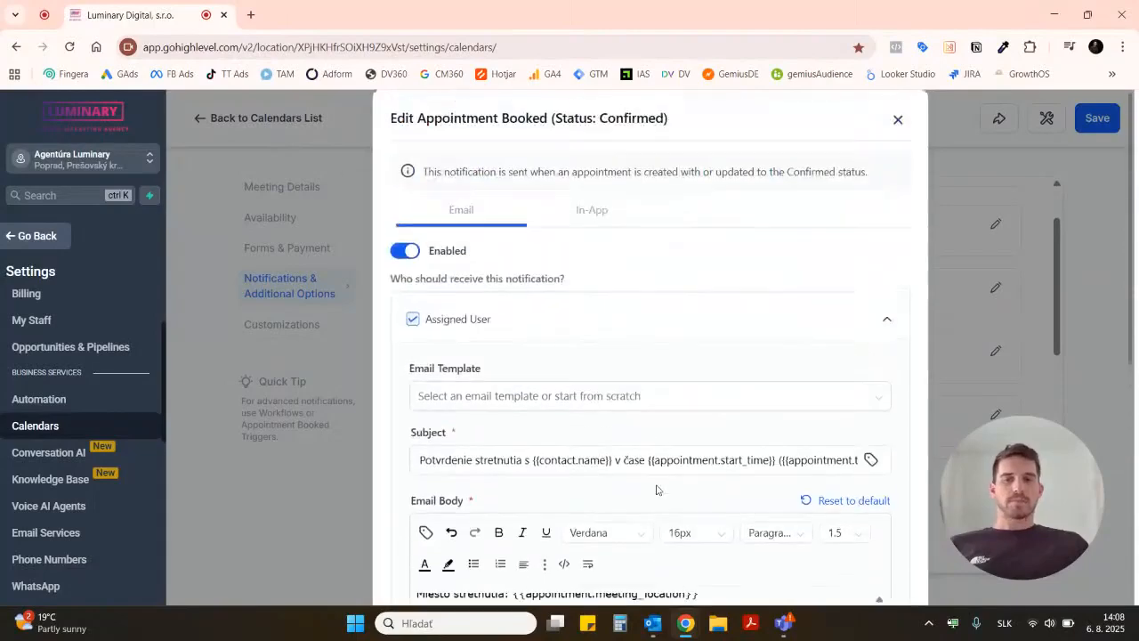
# Step: Check the confirmed-booking notification's in-app recipient and its email recipient options, then close it without saving
pyautogui.click(576, 220)
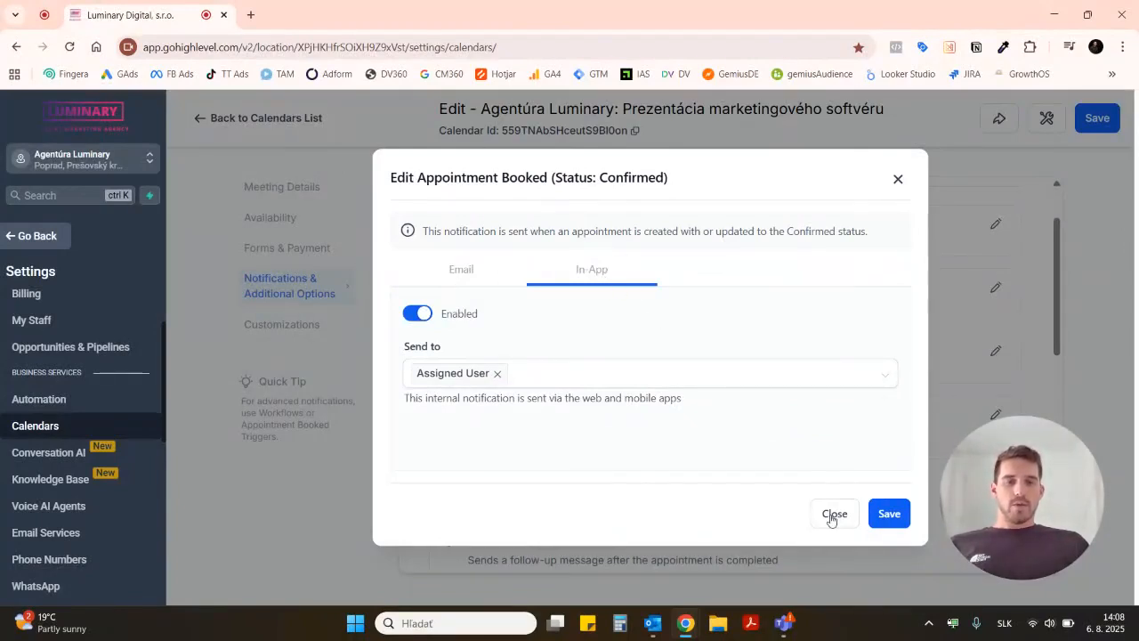
pyautogui.click(468, 273)
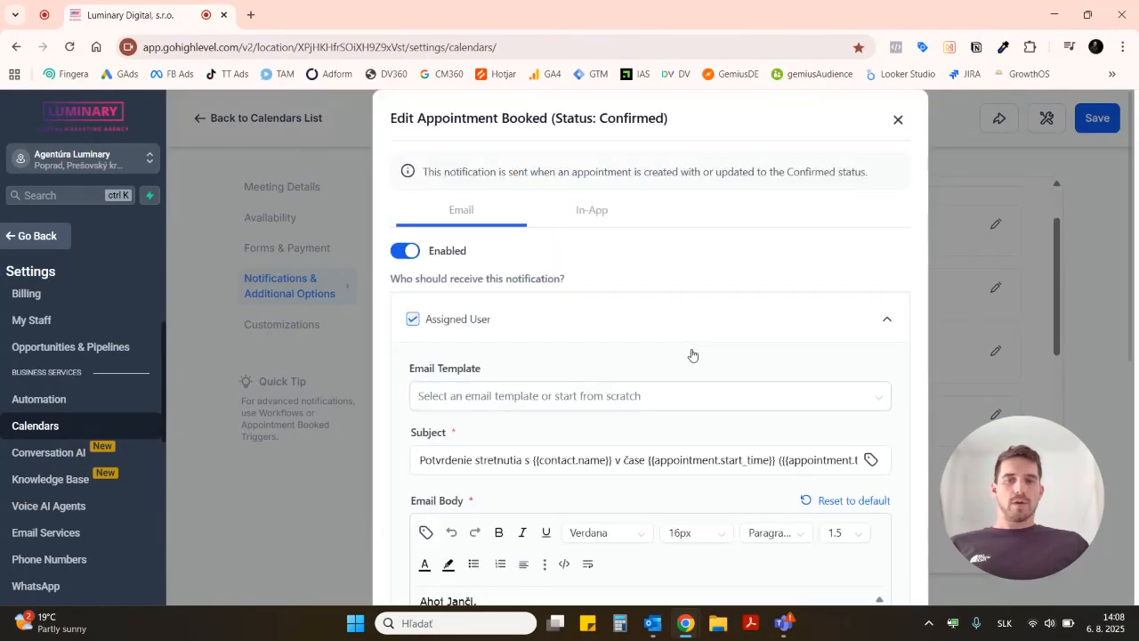
pyautogui.click(894, 323)
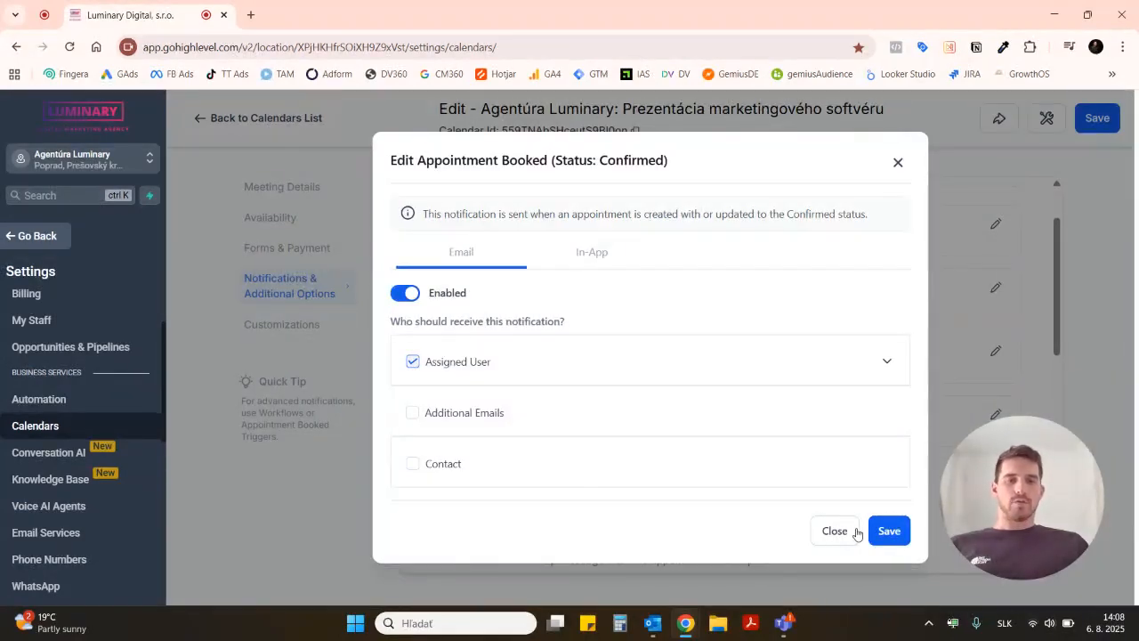
pyautogui.click(898, 163)
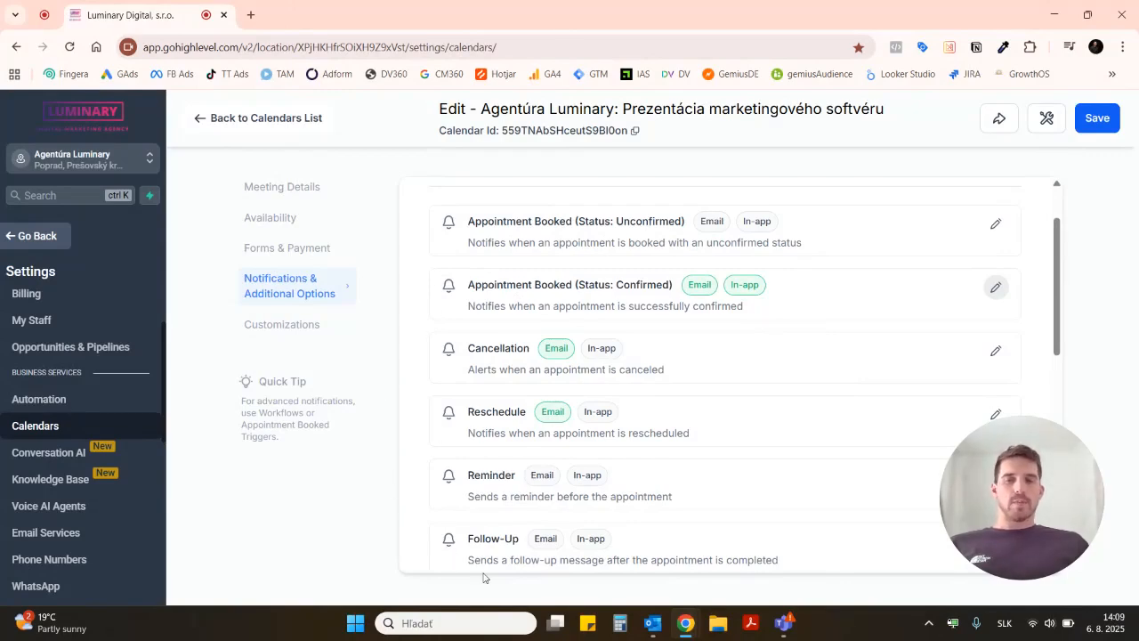
# Step: Examine the remaining notification types, the invitation and contact assignment options, and the cancellation and reschedule policy
pyautogui.scroll(-2, 892, 369)
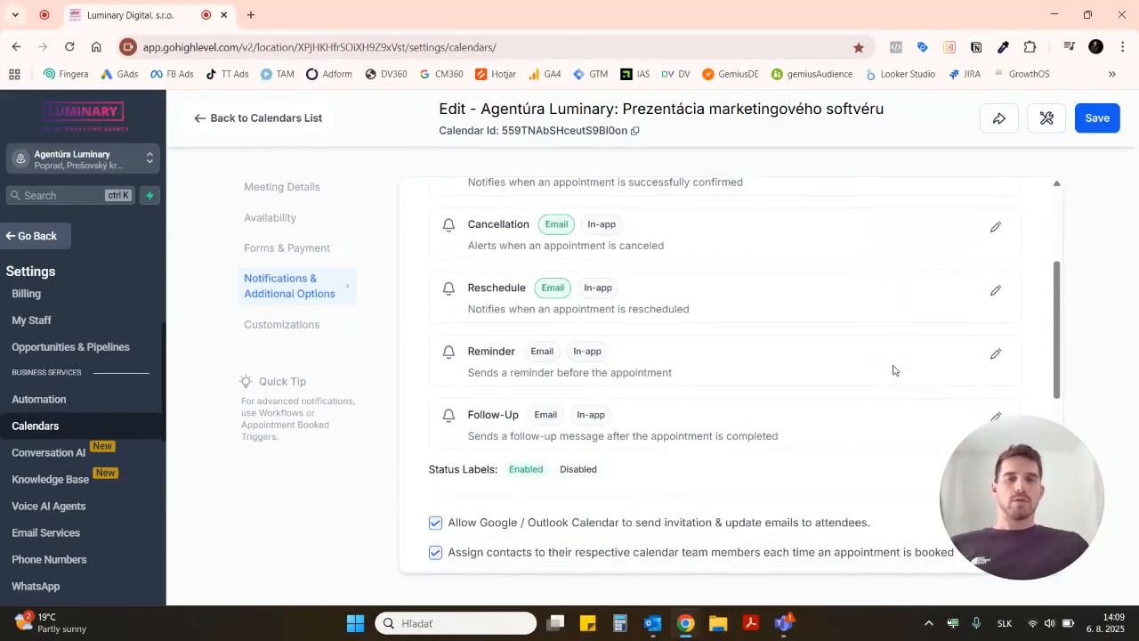
pyautogui.scroll(-2, 893, 370)
pyautogui.scroll(-2, 894, 371)
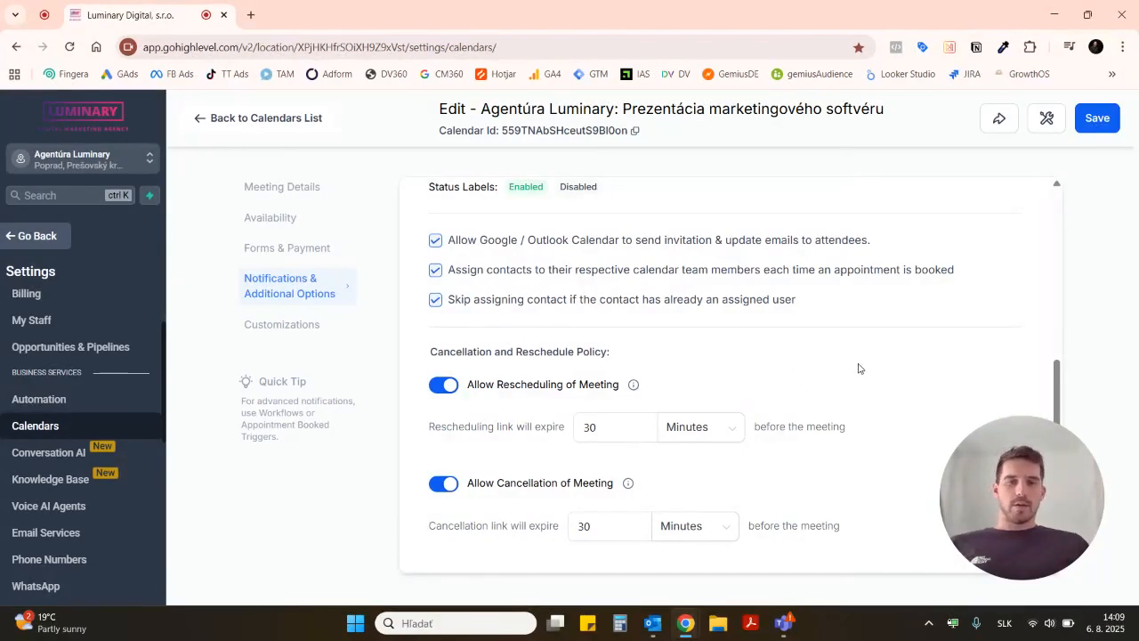
pyautogui.scroll(-2, 859, 369)
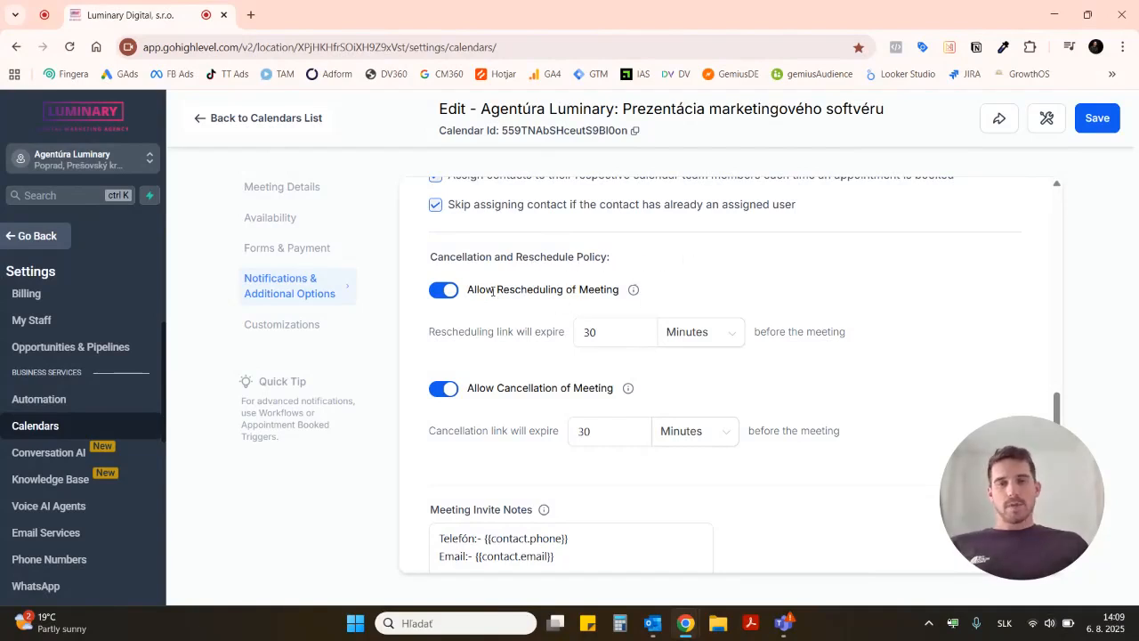
pyautogui.click(612, 332)
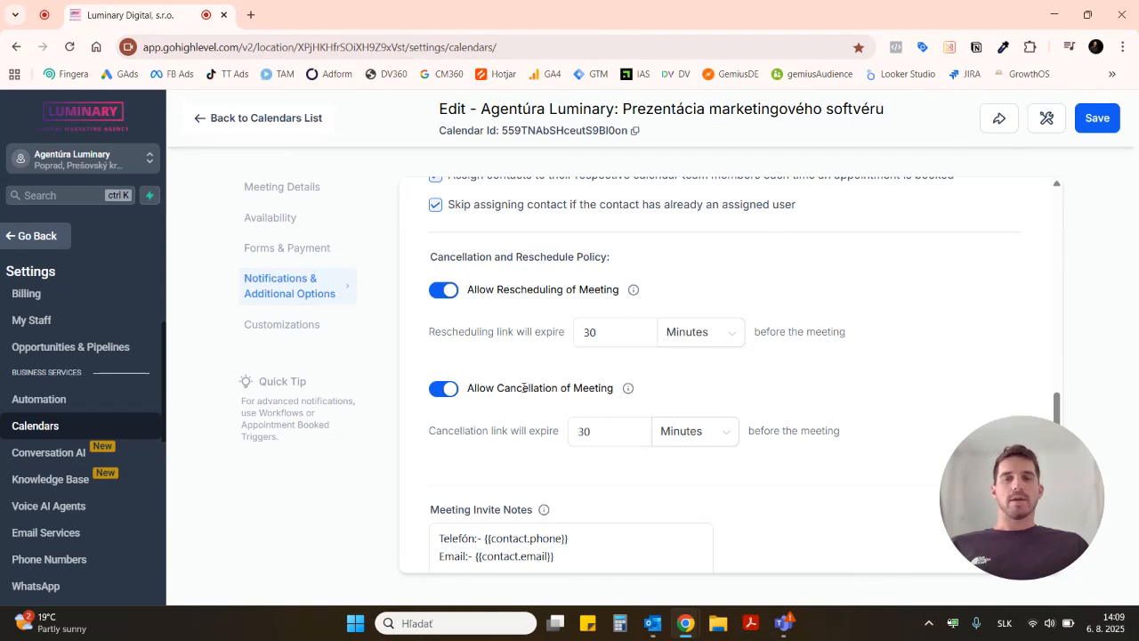
# Step: Examine the meeting invite notes, including the contact phone and email variables and the reschedule and cancellation link variables
pyautogui.scroll(-1, 685, 394)
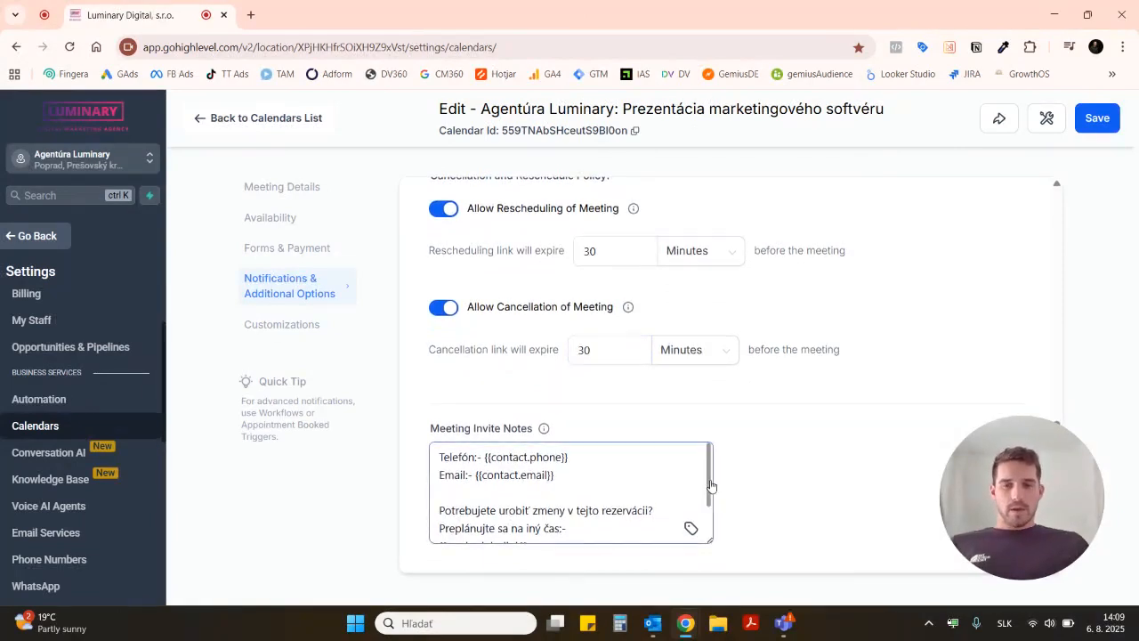
pyautogui.scroll(-3, 635, 494)
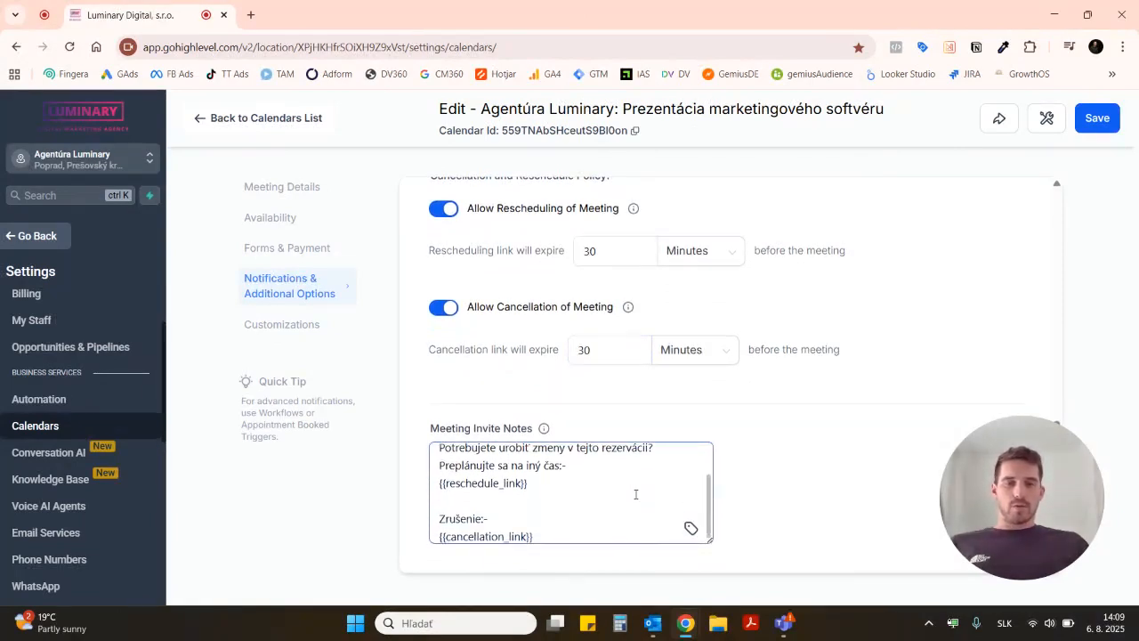
pyautogui.scroll(3, 636, 494)
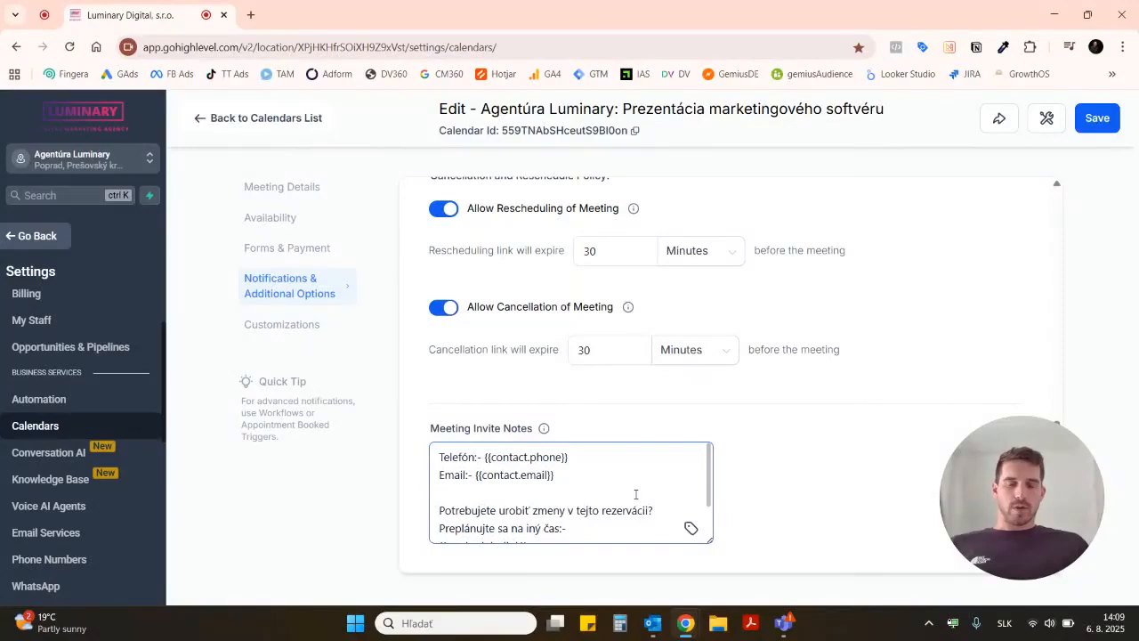
pyautogui.scroll(-1, 636, 494)
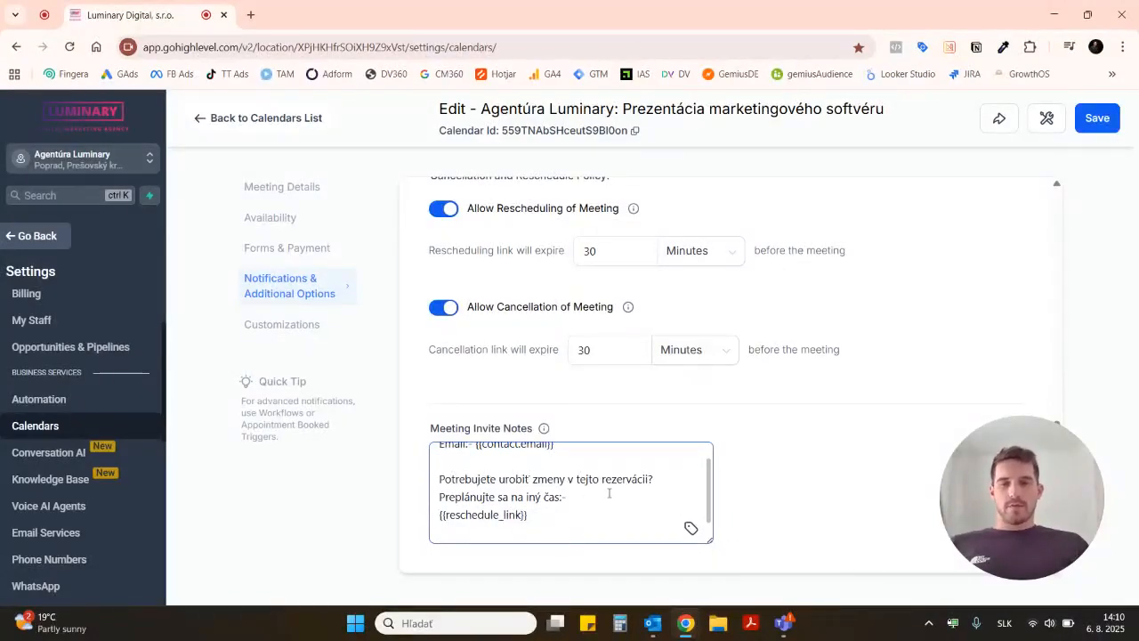
pyautogui.scroll(-1, 609, 493)
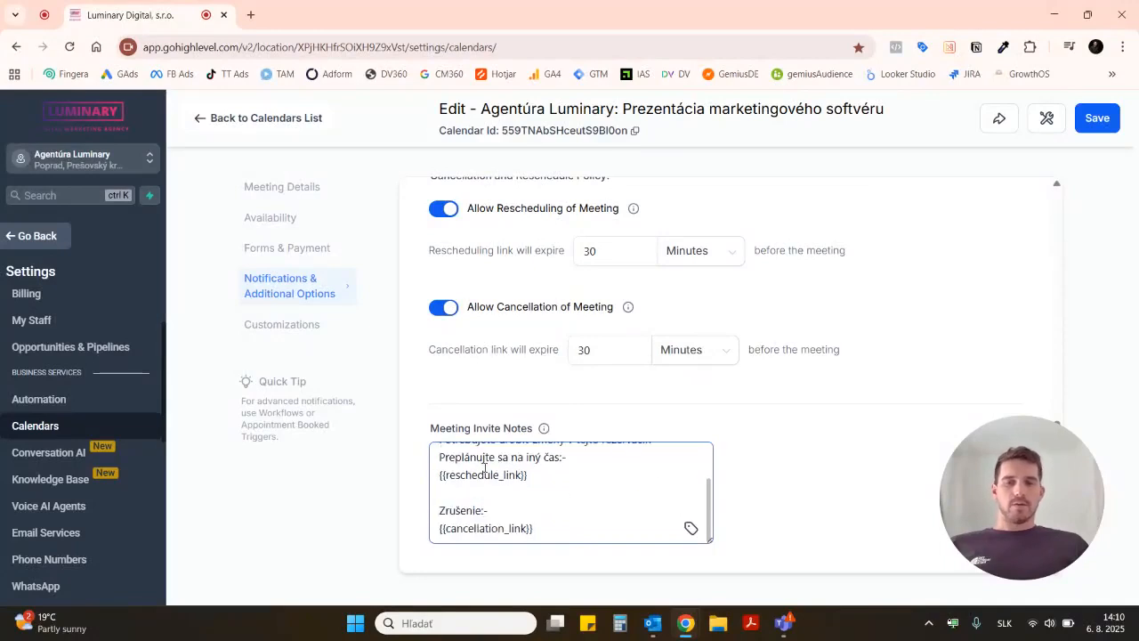
pyautogui.moveTo(452, 472); pyautogui.dragTo(521, 474)
pyautogui.click(540, 475)
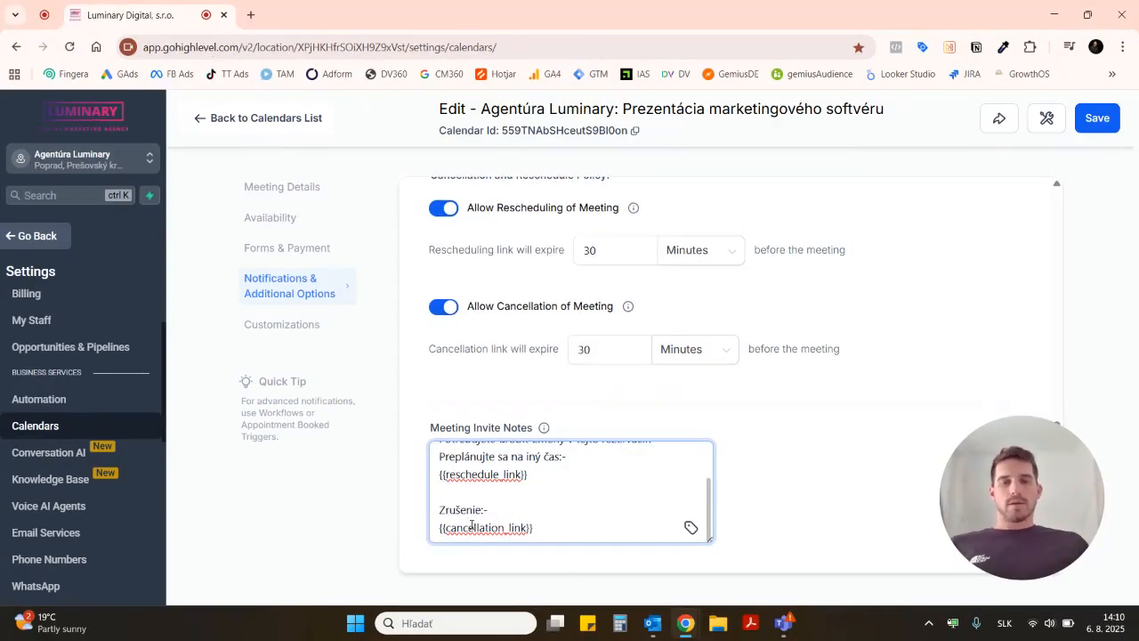
pyautogui.click(793, 486)
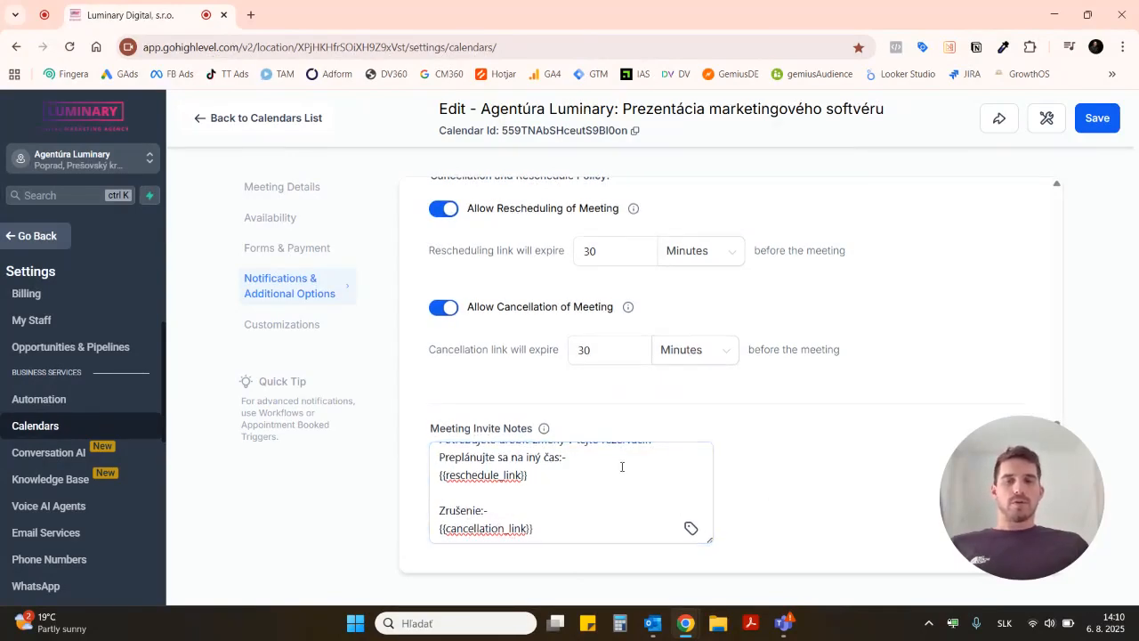
# Step: Open the calendar's customizations and examine the cover image, widget style, colors, button text, display toggles and custom code field
pyautogui.click(292, 328)
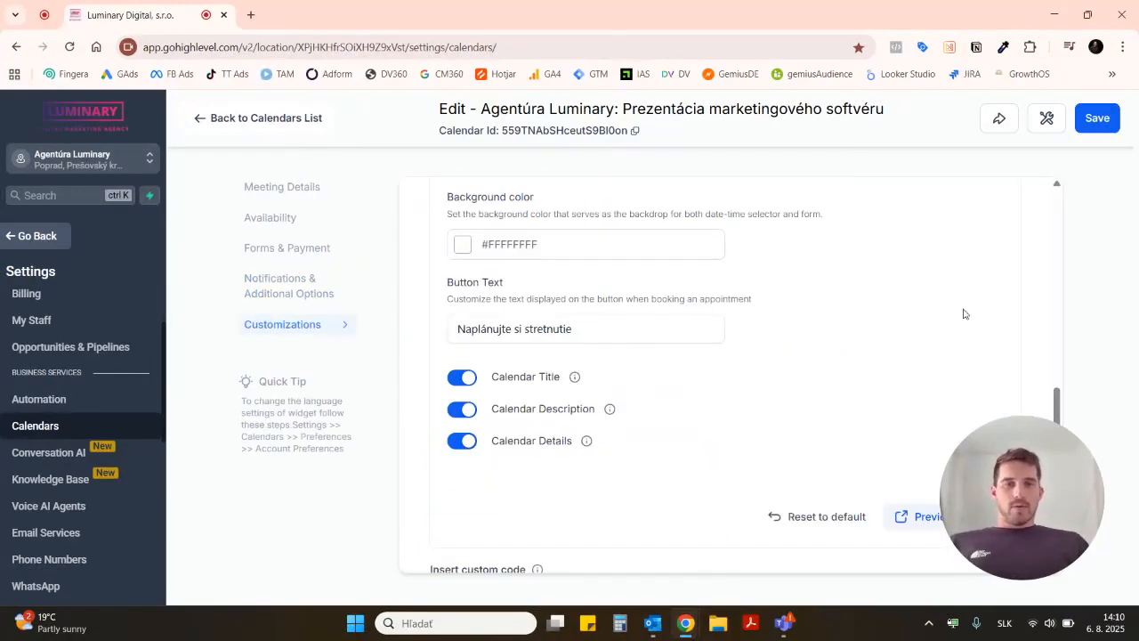
pyautogui.scroll(1, 964, 313)
pyautogui.scroll(10, 964, 314)
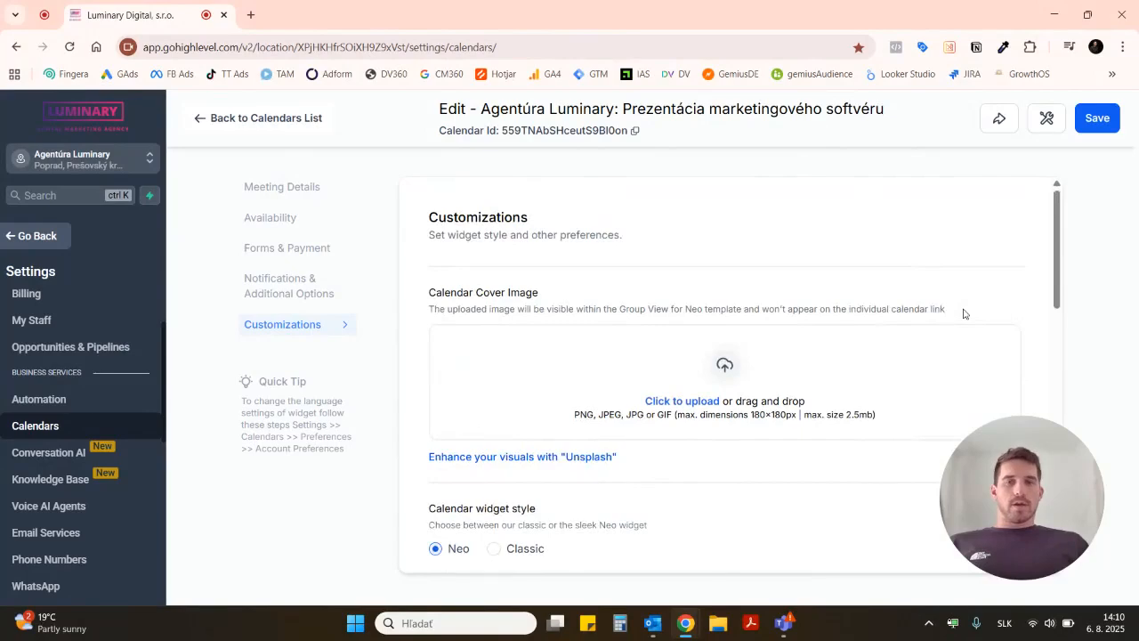
pyautogui.scroll(-5, 884, 224)
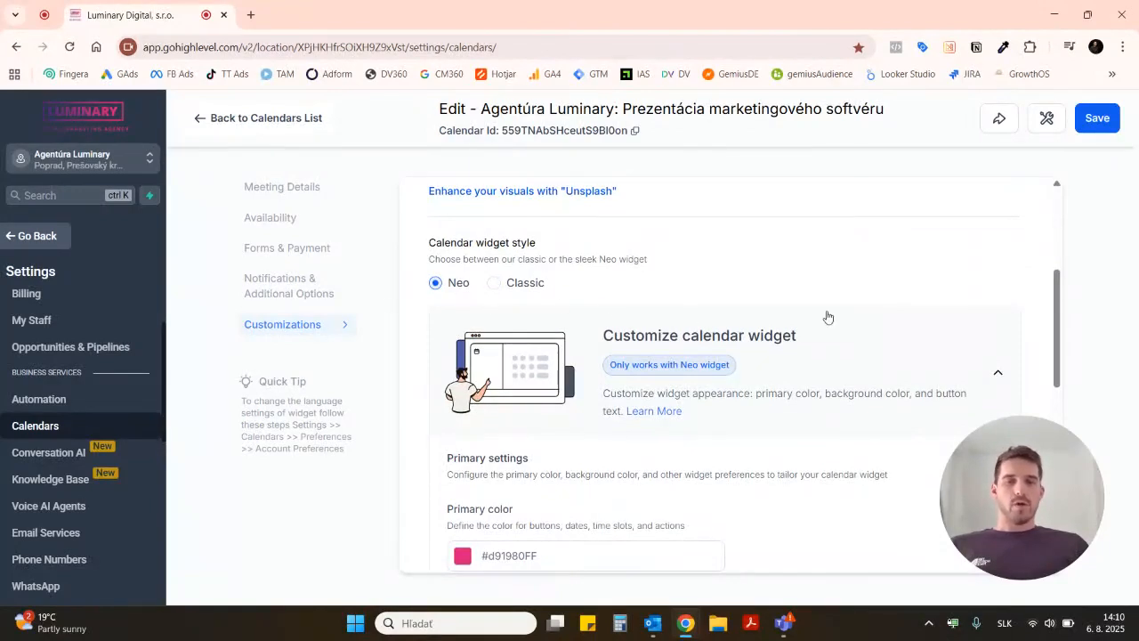
pyautogui.scroll(-3, 828, 317)
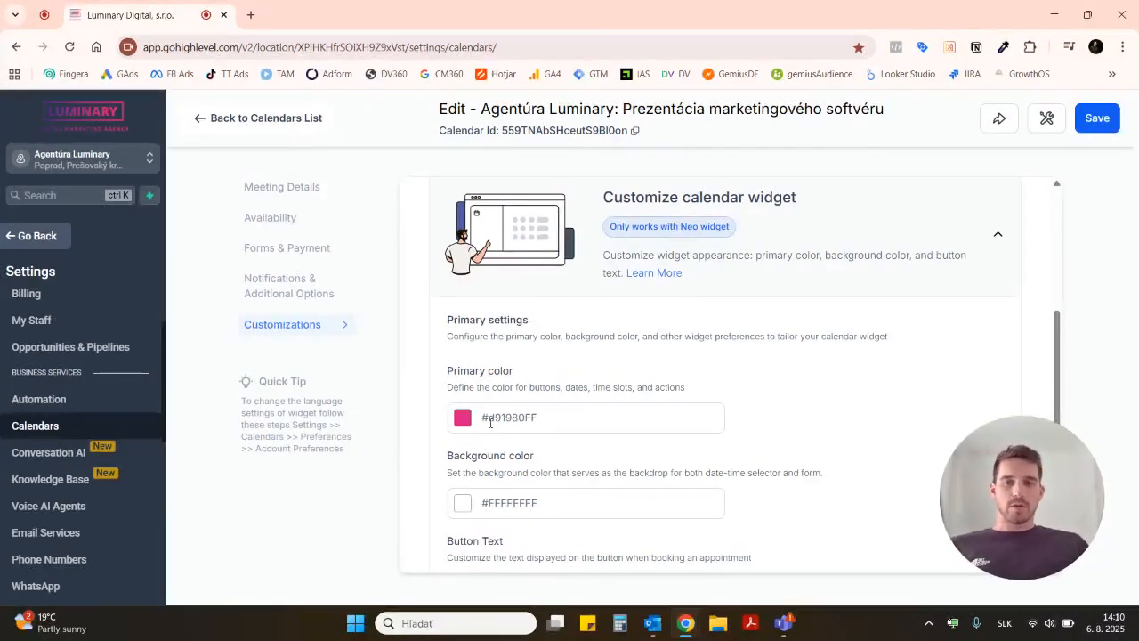
pyautogui.scroll(-2, 794, 435)
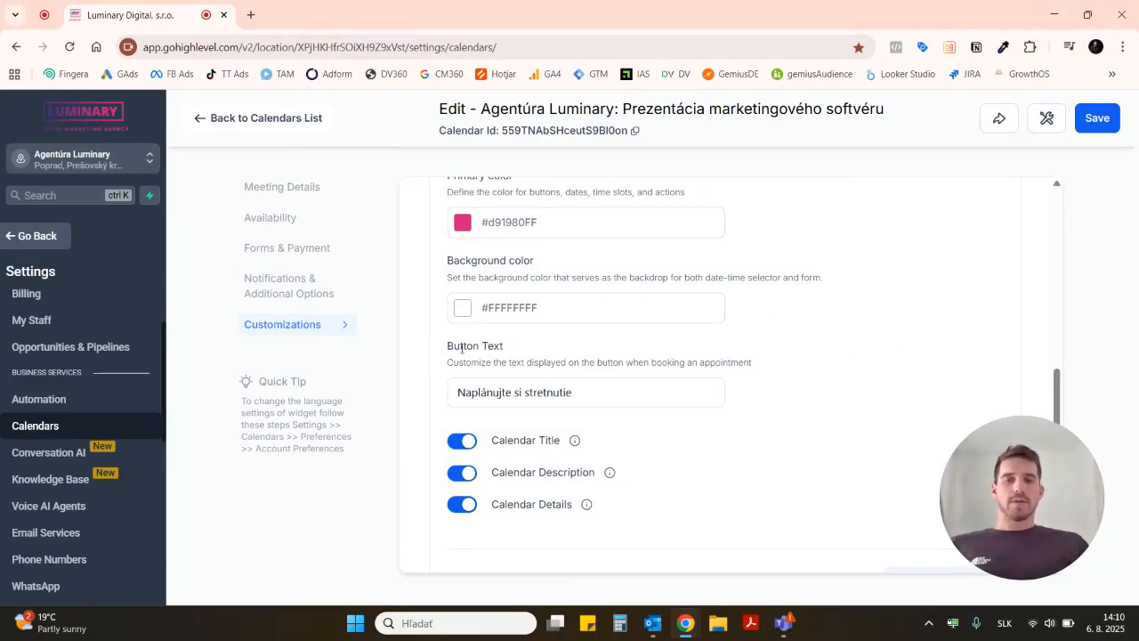
pyautogui.scroll(-3, 826, 453)
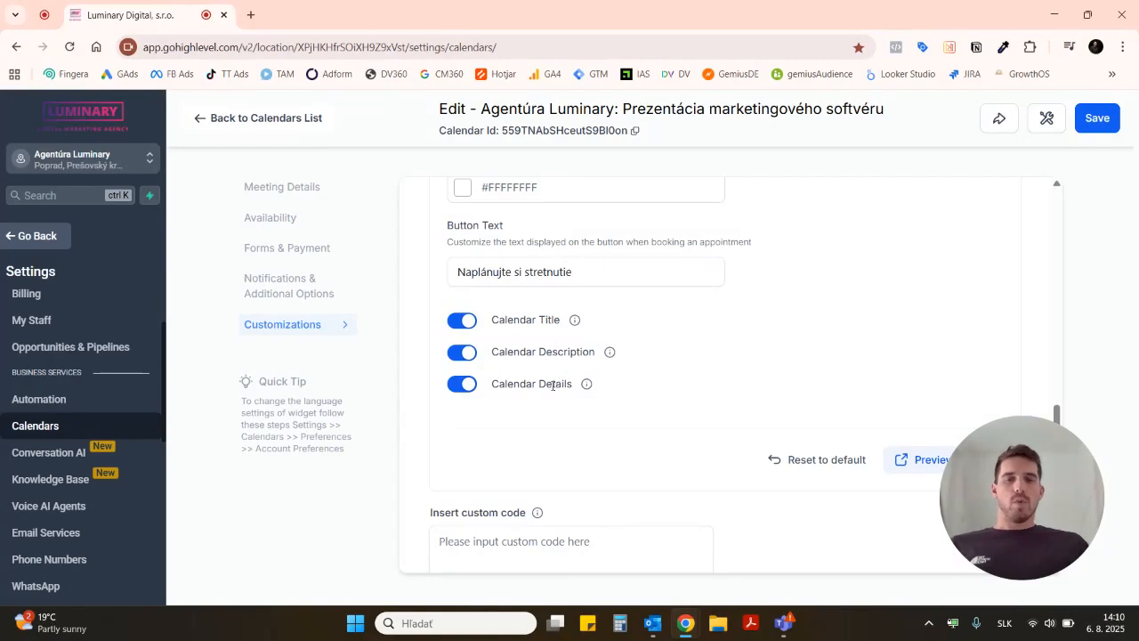
pyautogui.scroll(-3, 796, 360)
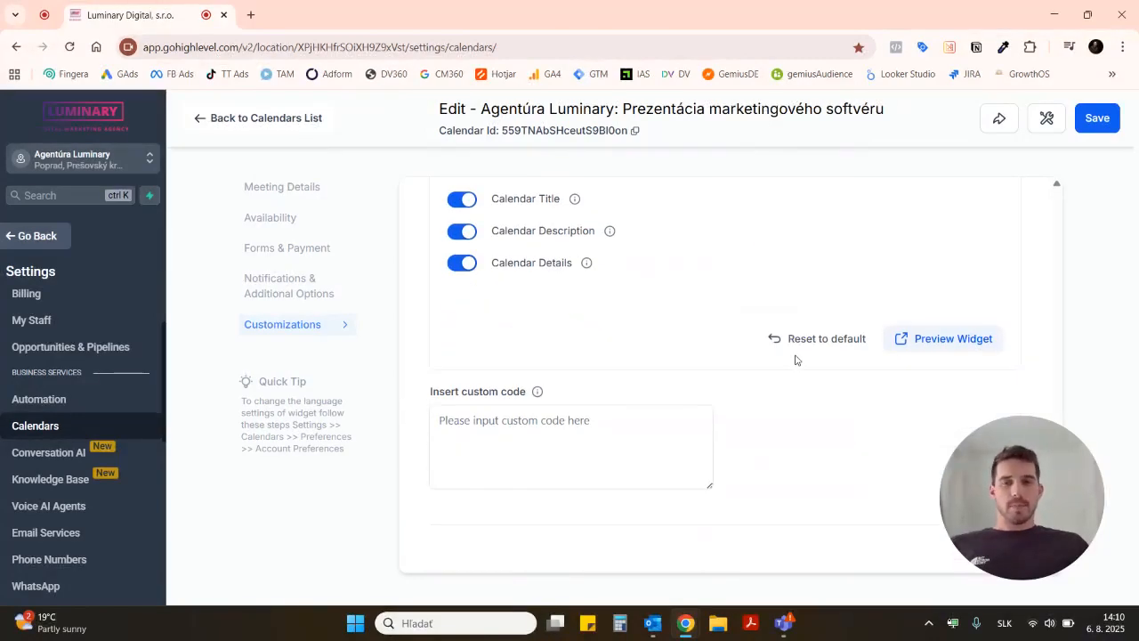
pyautogui.scroll(10, 796, 360)
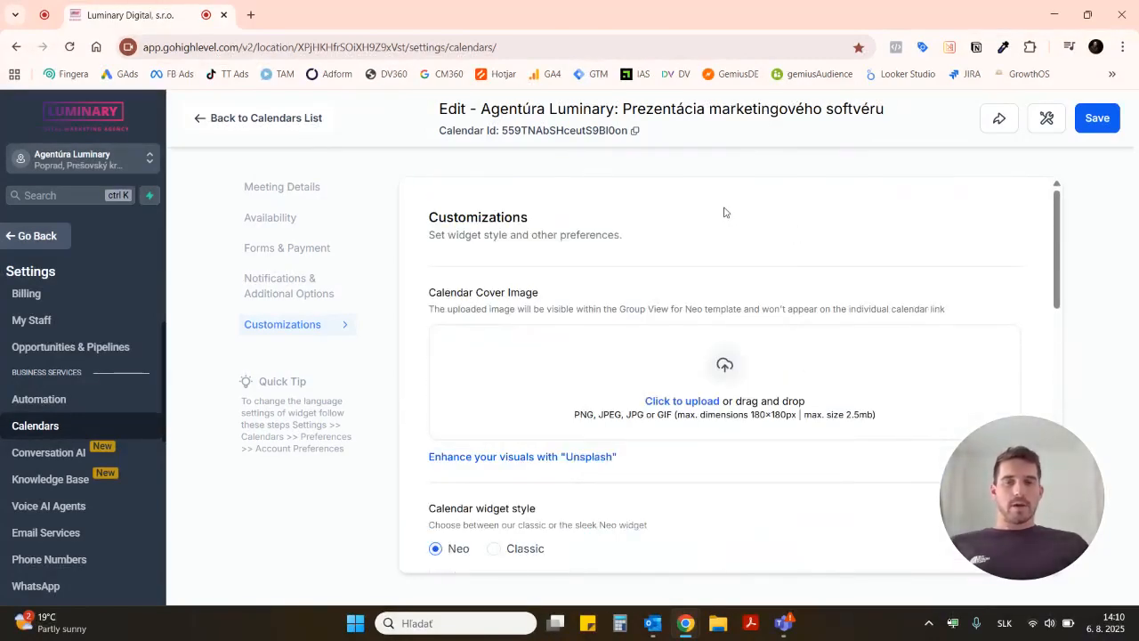
# Step: Return to the calendar's meeting details and save the calendar
pyautogui.click(288, 188)
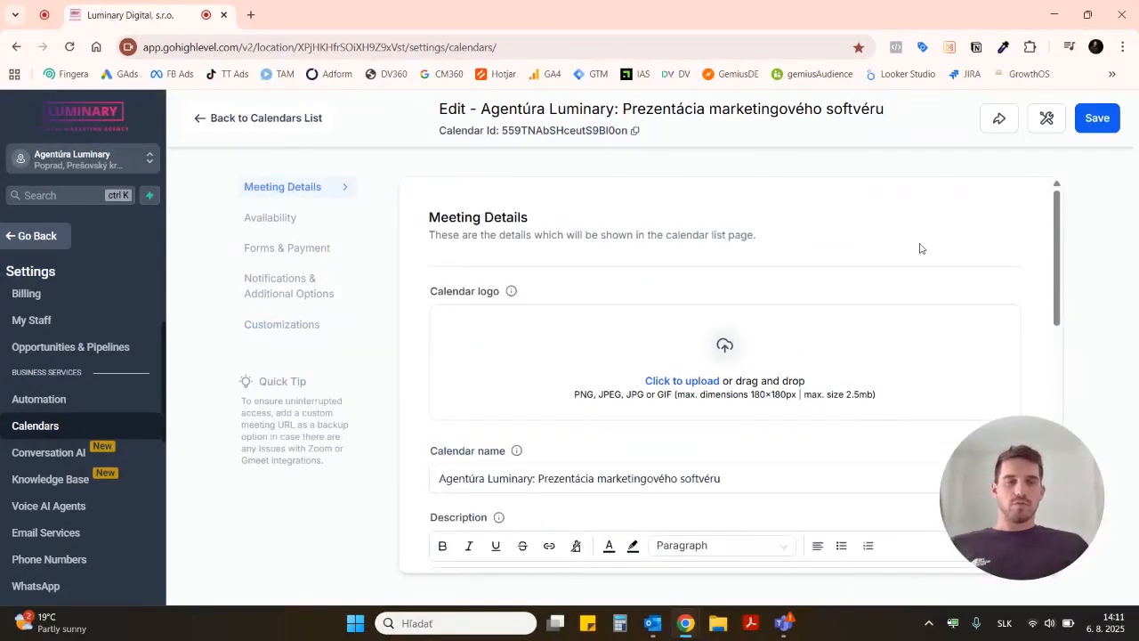
pyautogui.click(1097, 119)
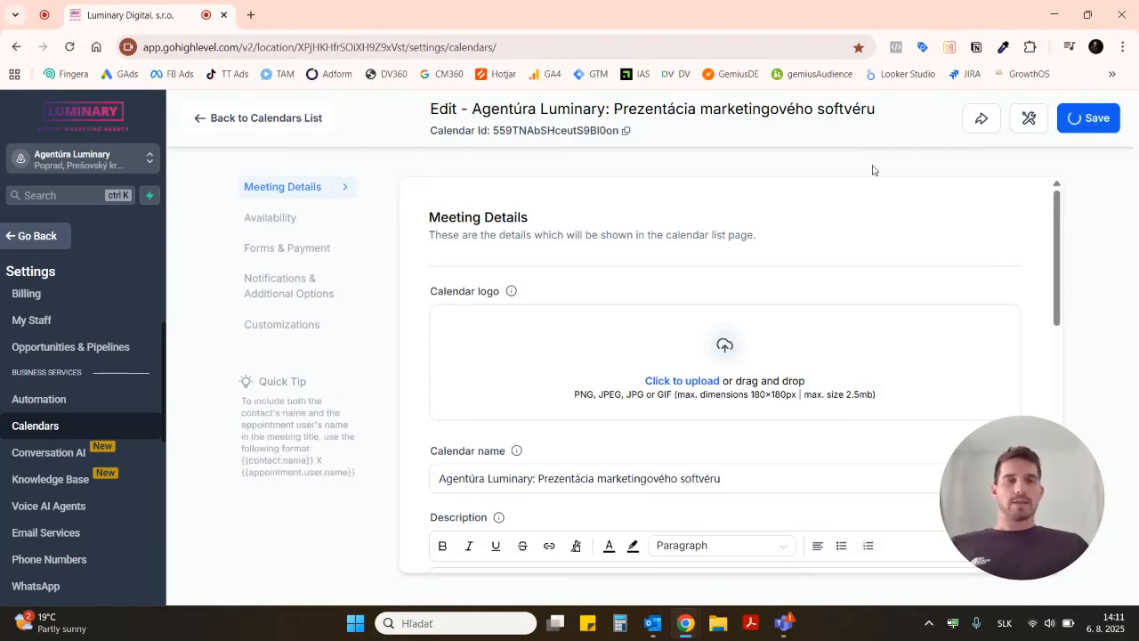